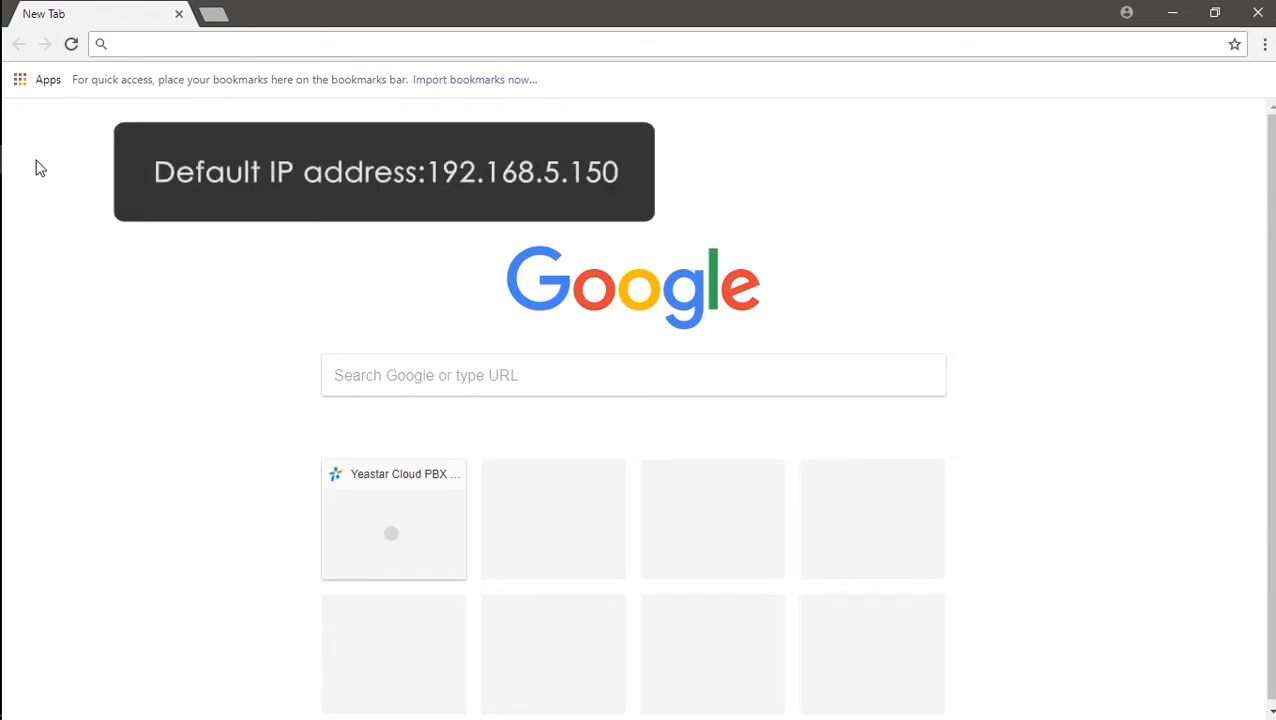
# Enter 192.168.5.150 in Chrome's address bar and minimize the browser.
pyautogui.write('1')
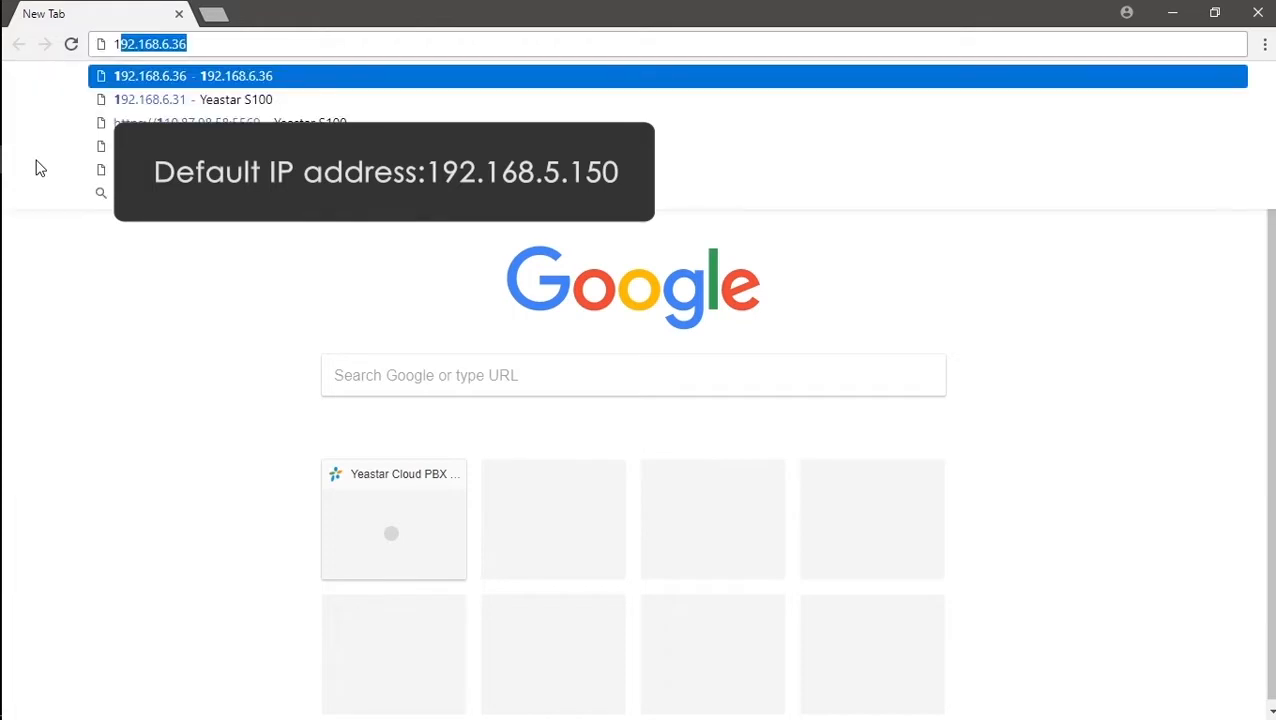
pyautogui.write('92.168.5.1')
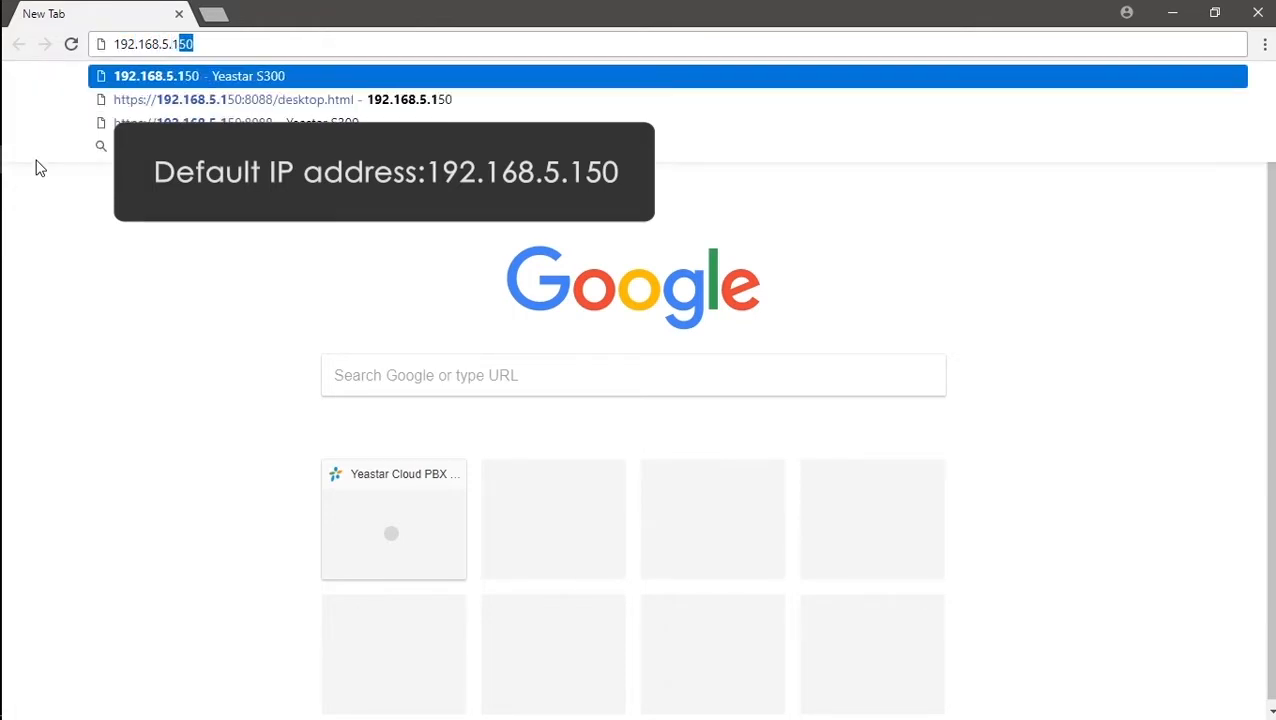
pyautogui.write('50')
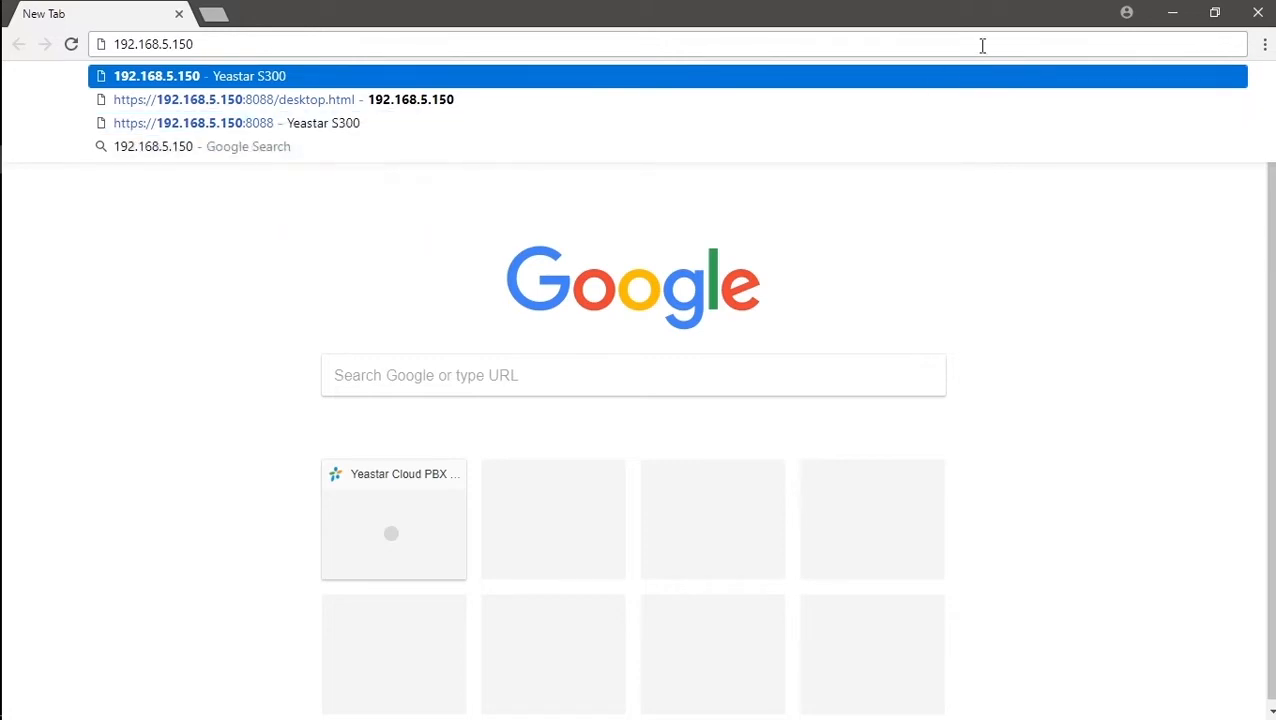
pyautogui.click(1176, 12)
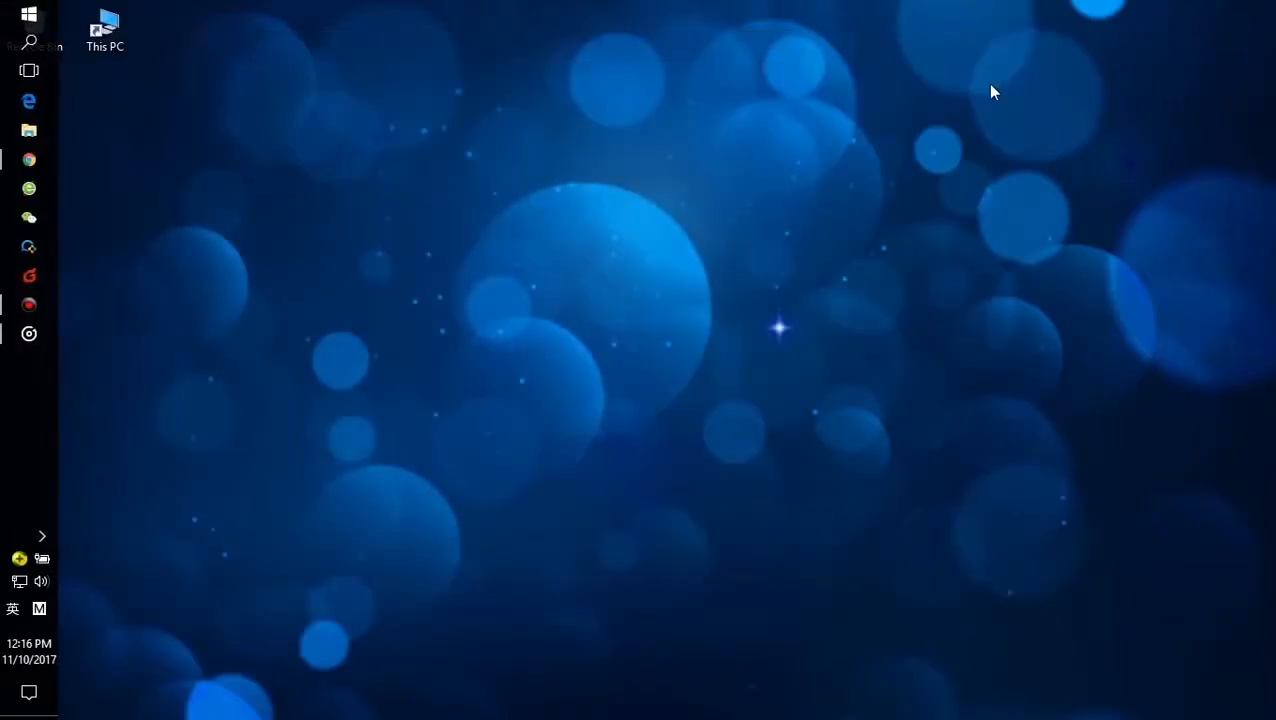
# Change the PC's Ethernet IPv4 address to 192.168.5.144, then load 192.168.5.150 in Chrome.
pyautogui.click(19, 581)
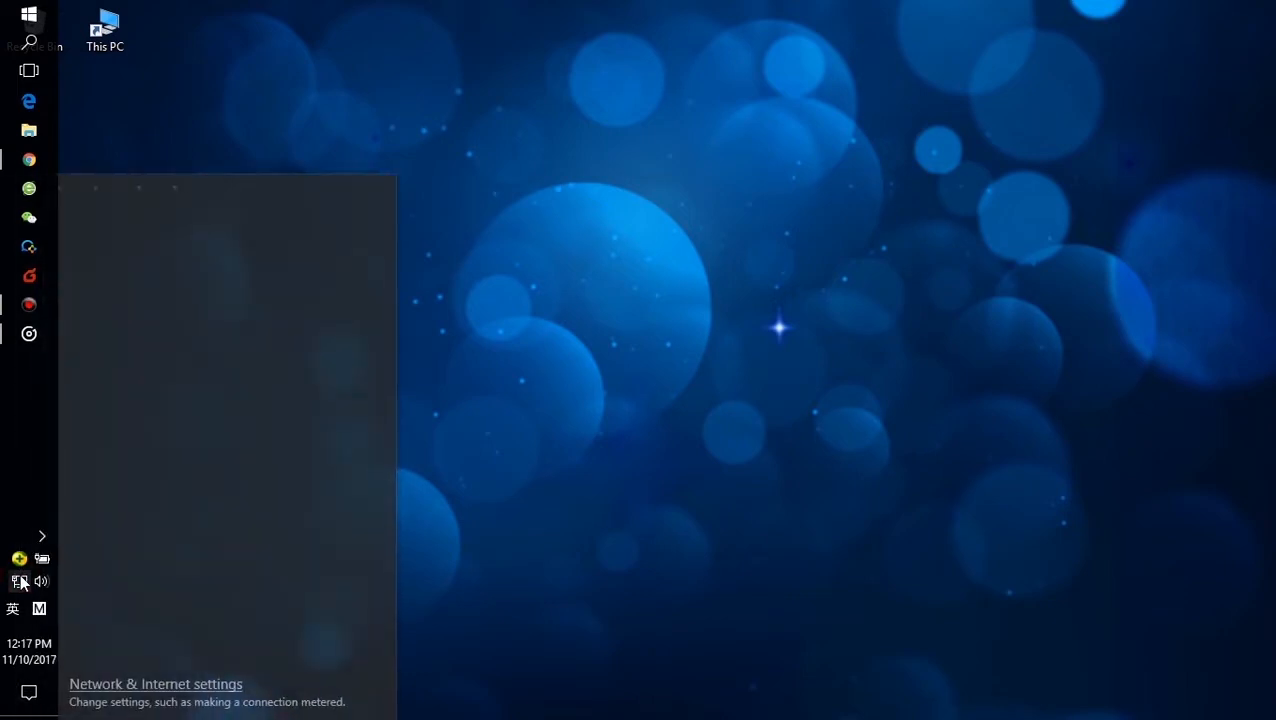
pyautogui.rightClick(20, 582)
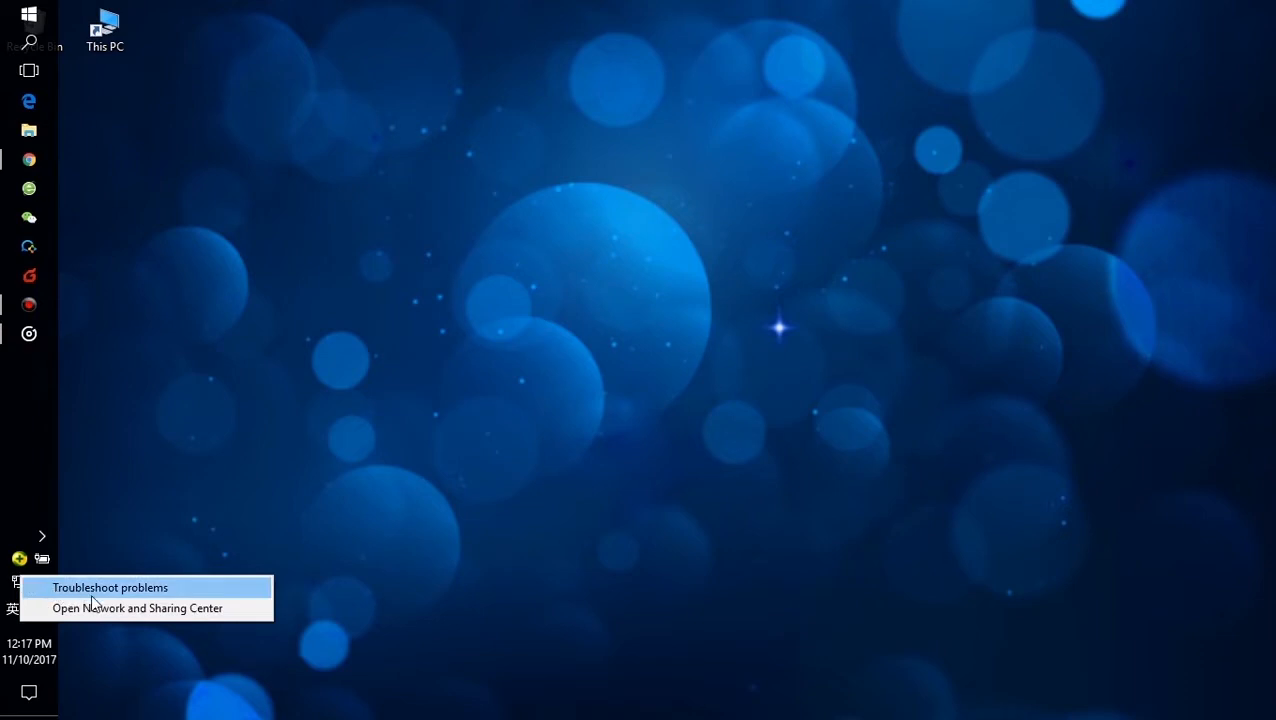
pyautogui.click(155, 610)
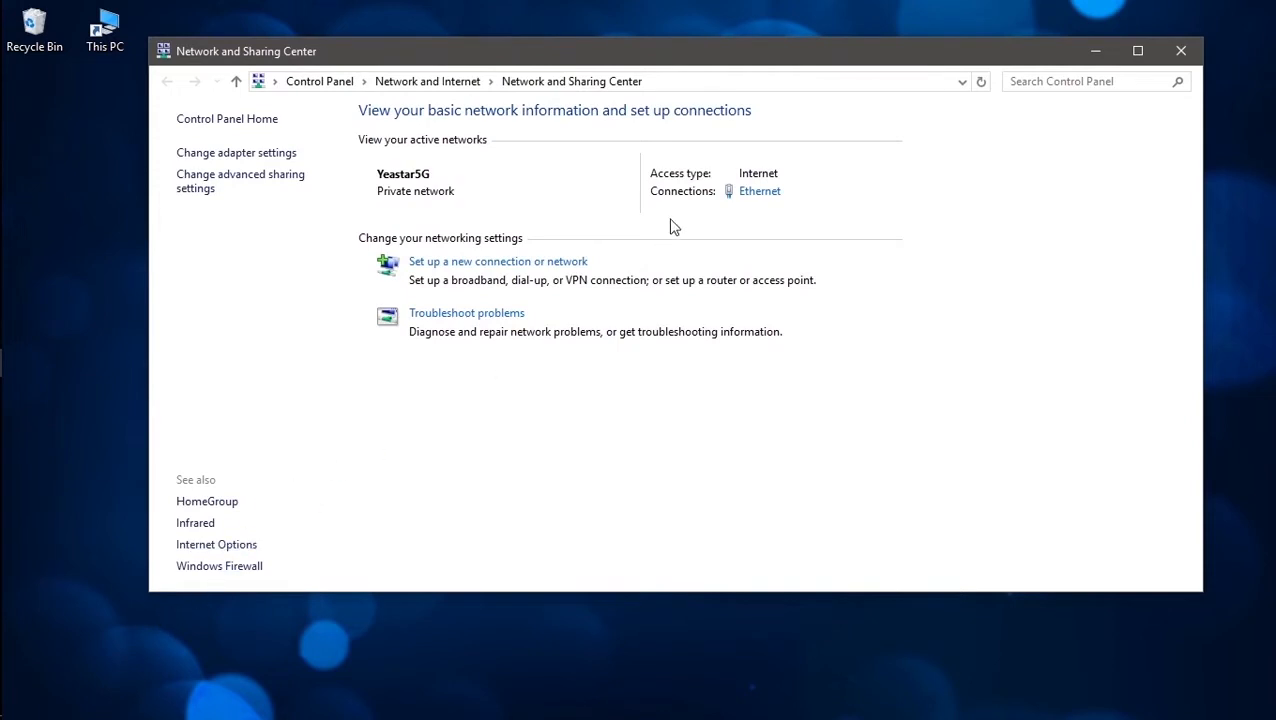
pyautogui.click(773, 192)
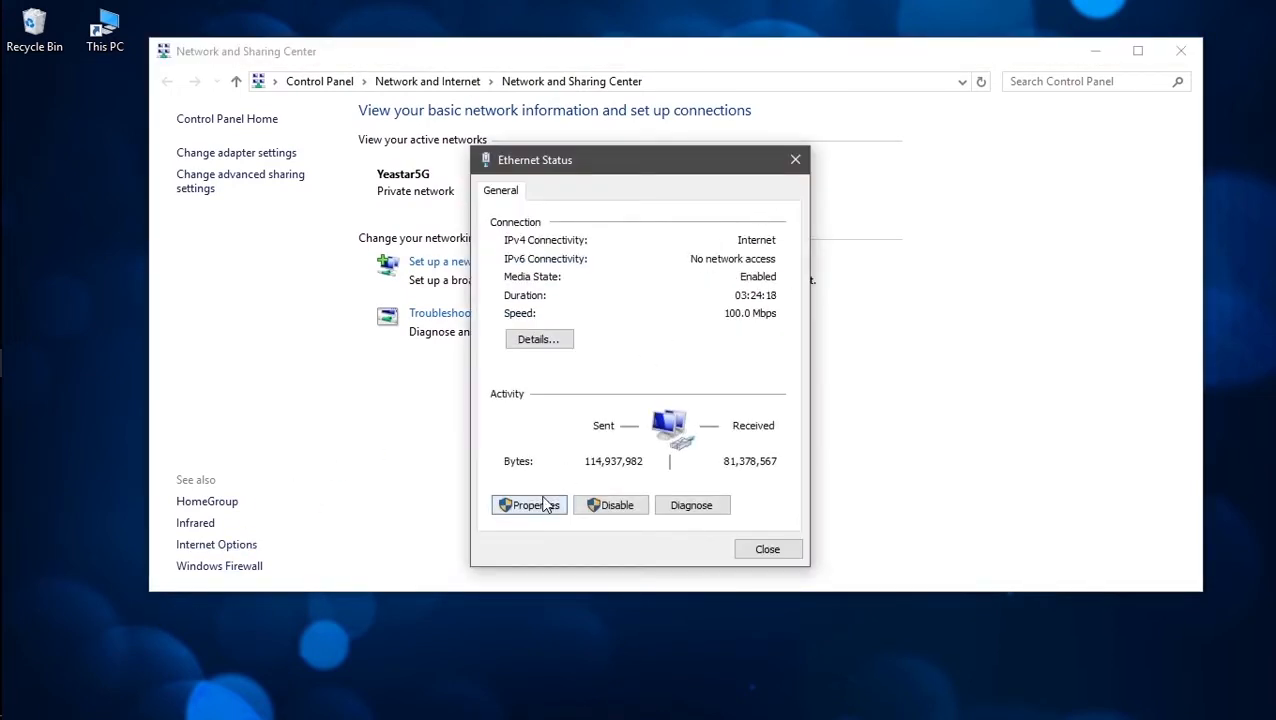
pyautogui.click(543, 507)
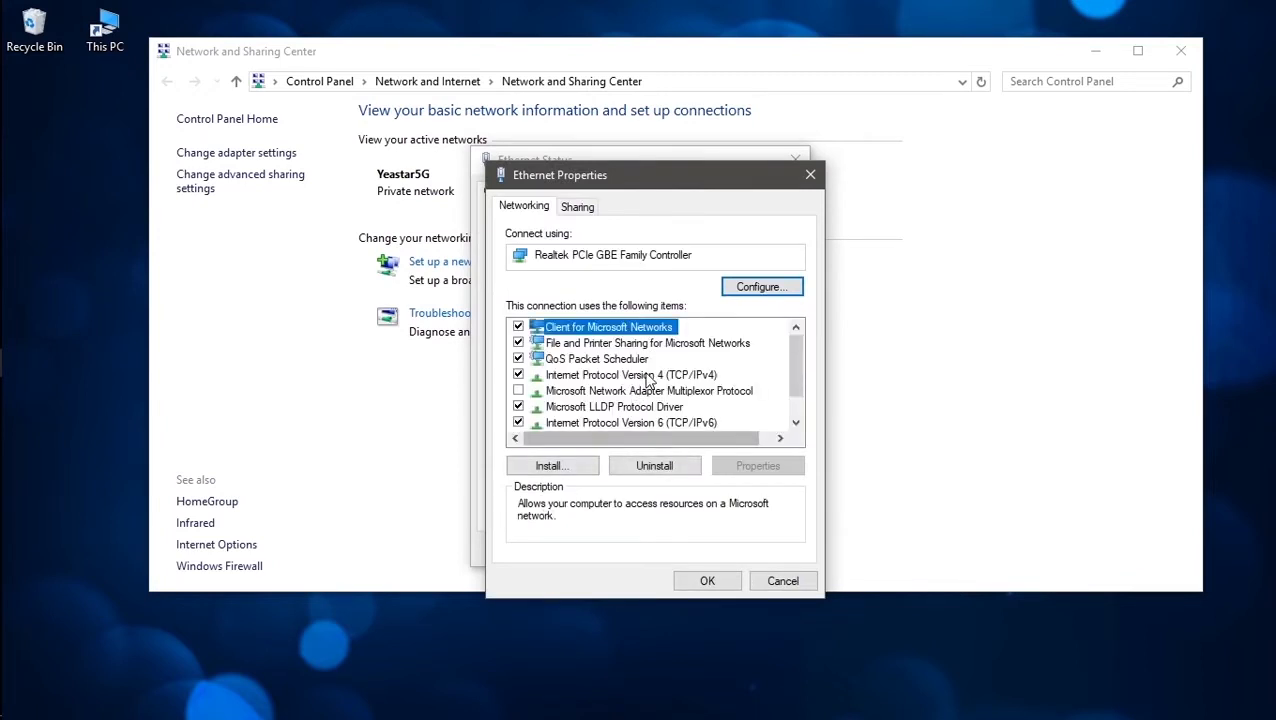
pyautogui.click(648, 376)
pyautogui.doubleClick(648, 376)
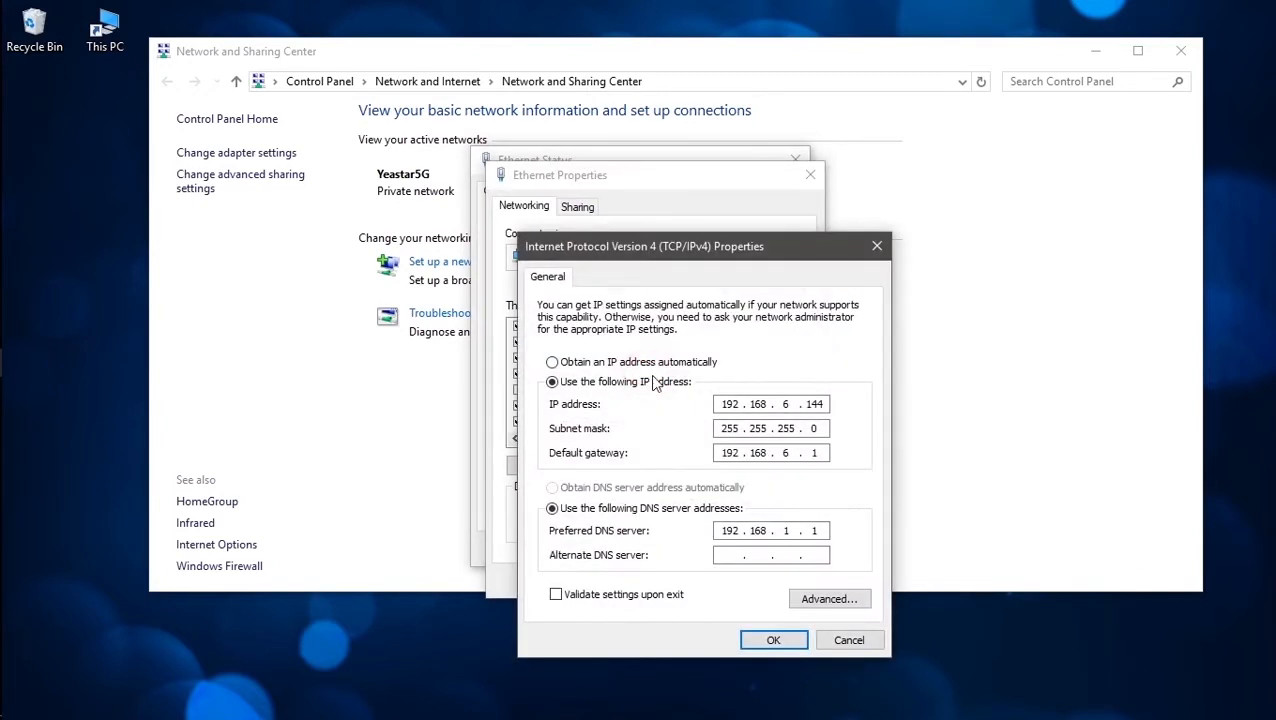
pyautogui.click(798, 404)
pyautogui.write('5')
pyautogui.click(786, 453)
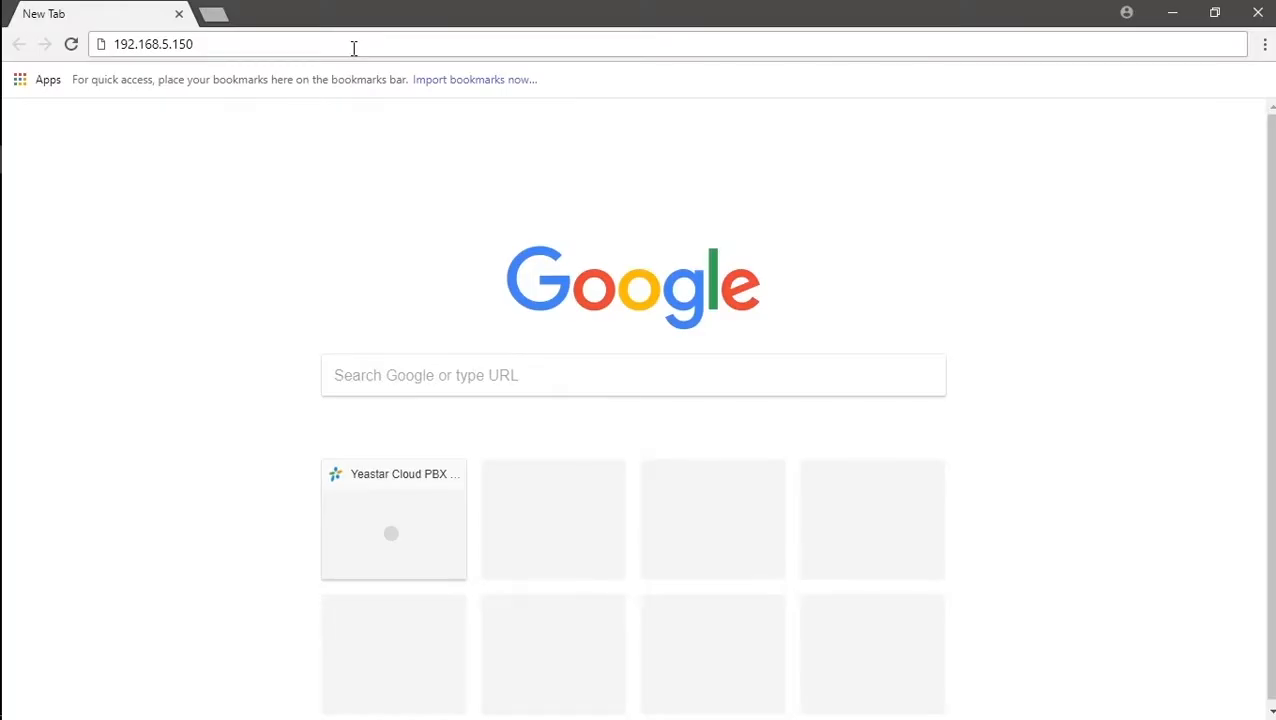
pyautogui.press('Return')
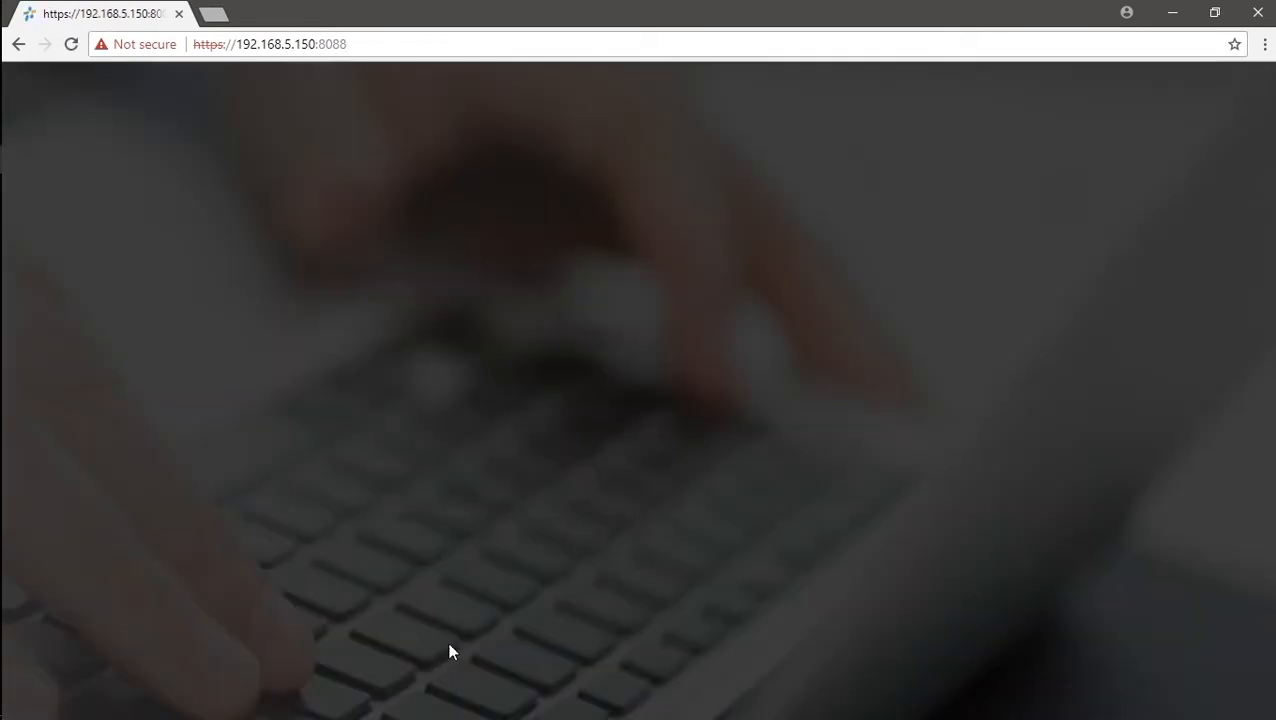
# Log in as admin with the default password and dismiss the password-change prompt.
pyautogui.click(659, 372)
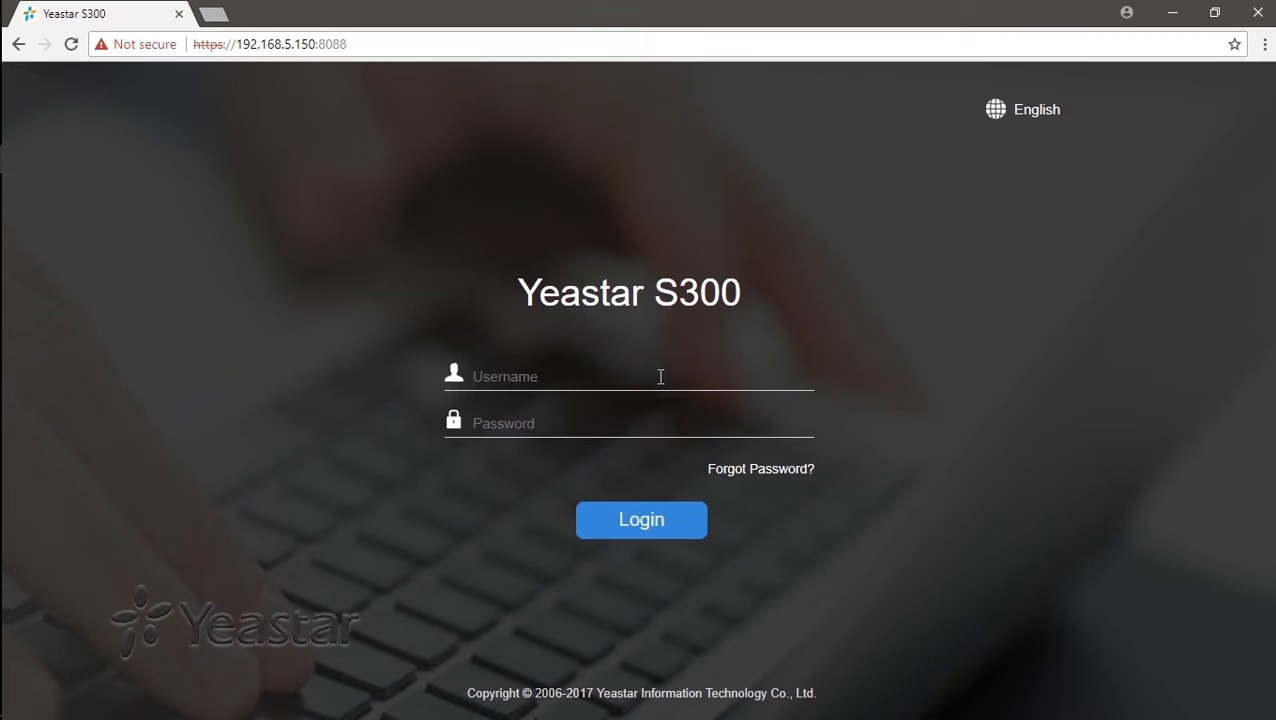
pyautogui.write('admin')
pyautogui.press('Return')
pyautogui.write('passw')
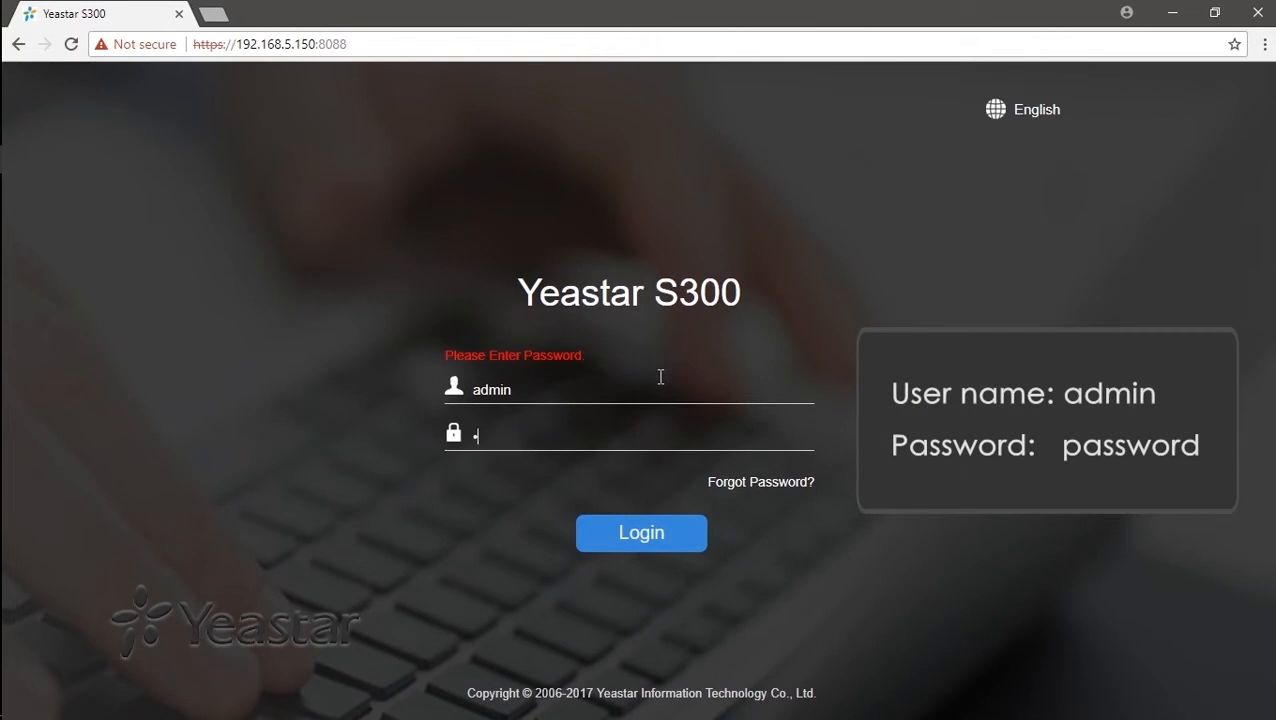
pyautogui.write('ord')
pyautogui.press('Return')
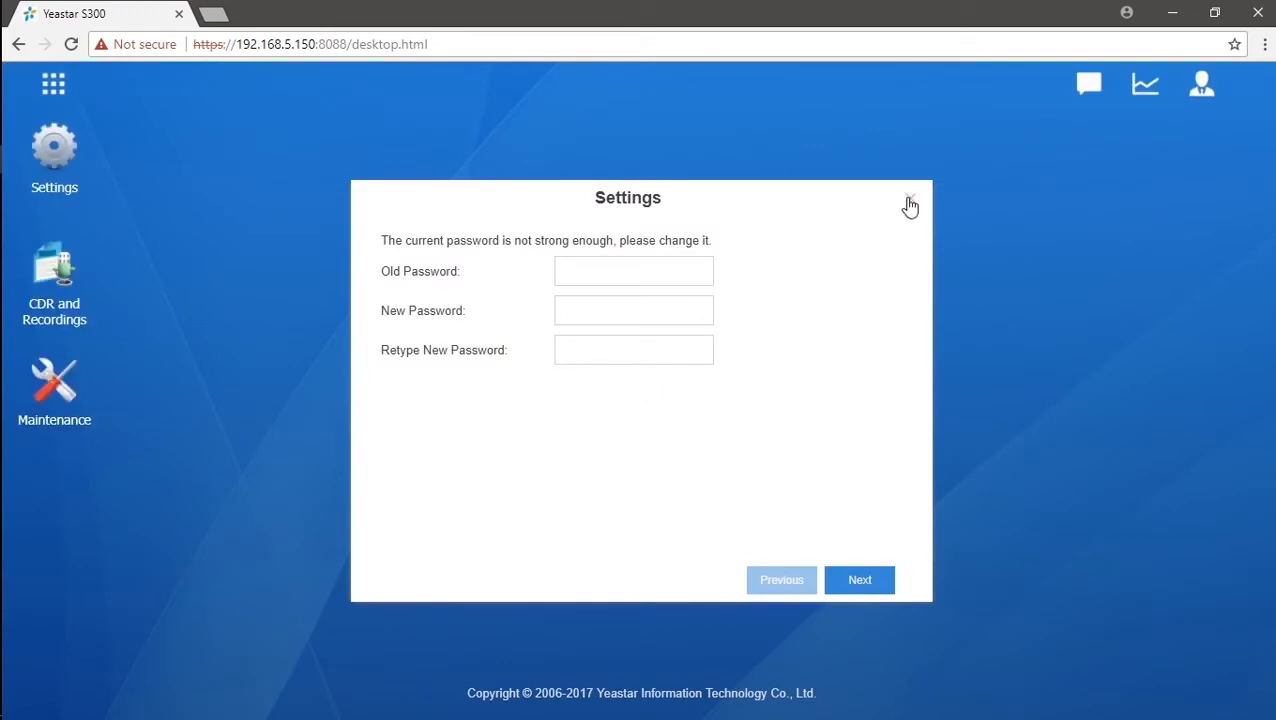
pyautogui.click(910, 198)
# In Network Basic Settings, set LAN IP 192.168.6.36, gateway 192.168.6.1 and DNS 192.168.1.1.
pyautogui.click(58, 158)
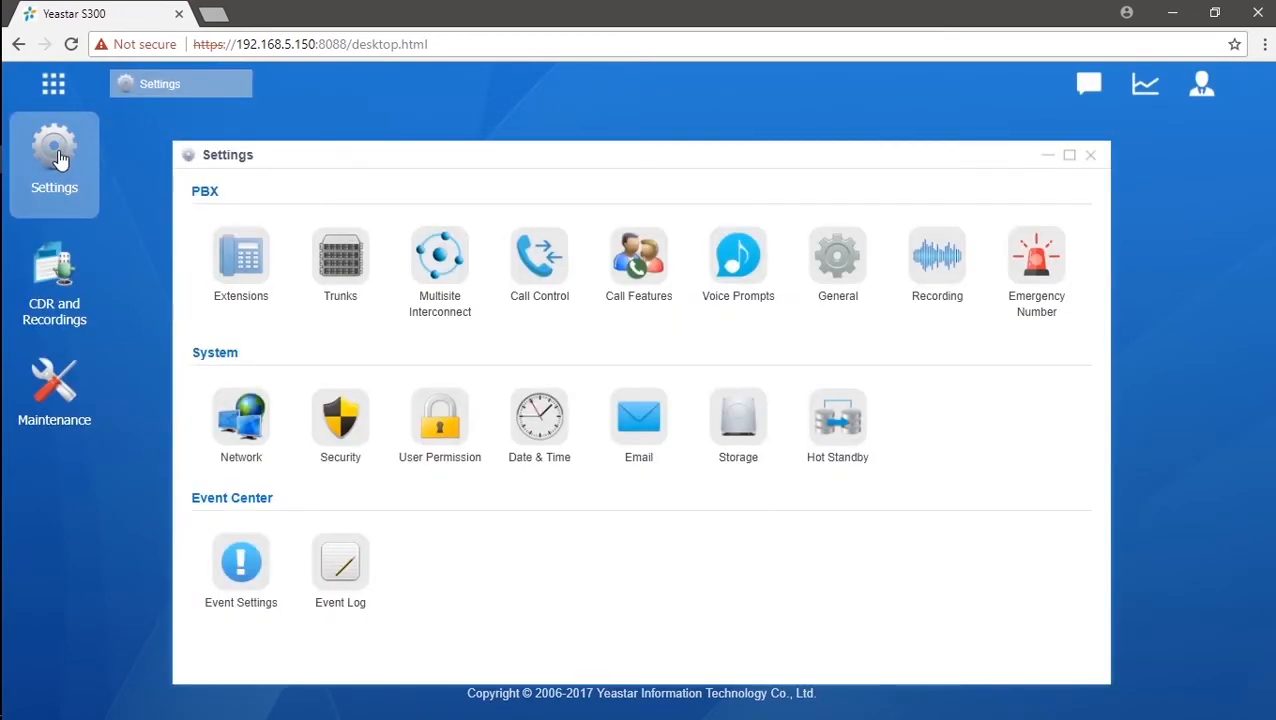
pyautogui.click(245, 435)
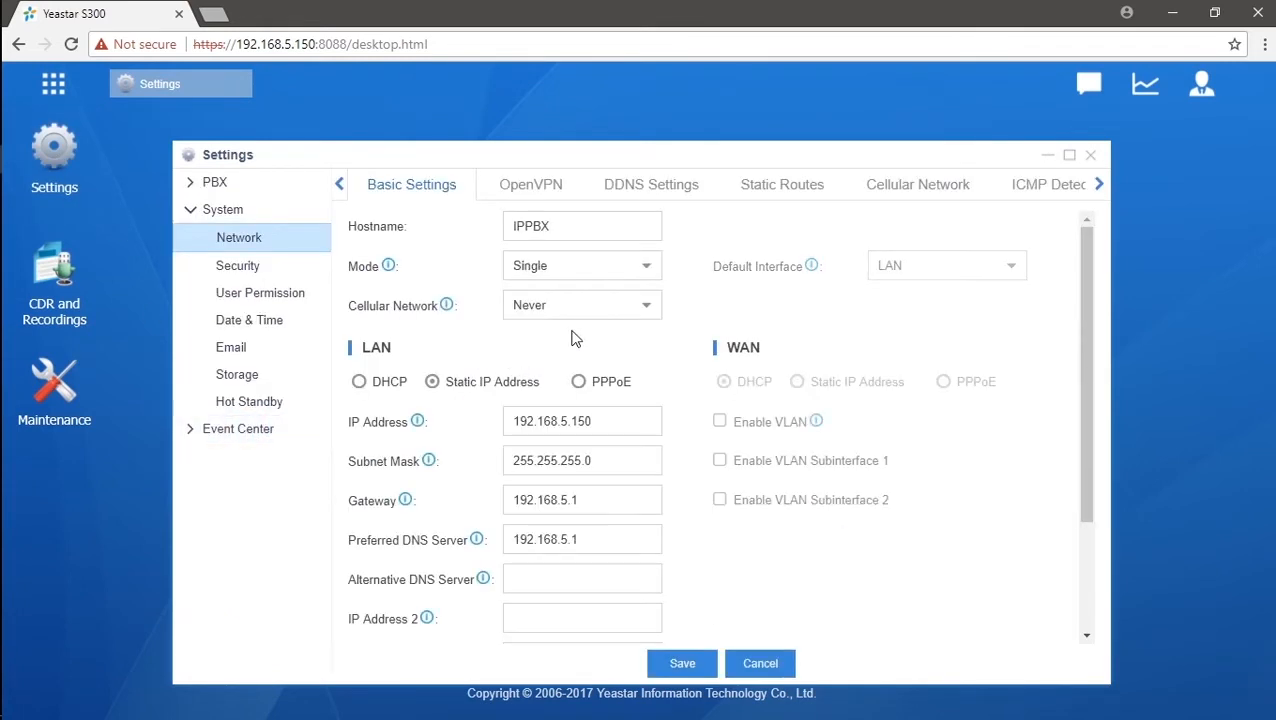
pyautogui.click(565, 421)
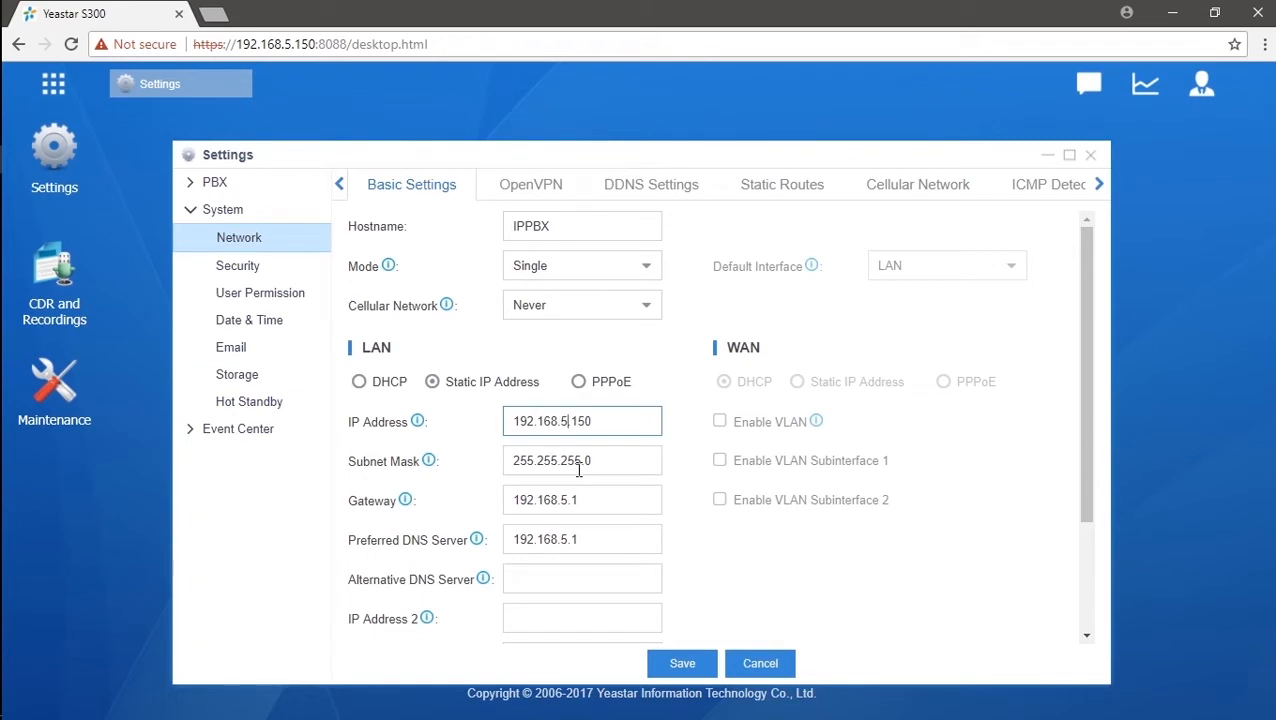
pyautogui.press('BackSpace')
pyautogui.write('6')
pyautogui.click(618, 420)
pyautogui.press('BackSpace')
pyautogui.press('BackSpace')
pyautogui.press('BackSpace')
pyautogui.write('36')
pyautogui.click(565, 499)
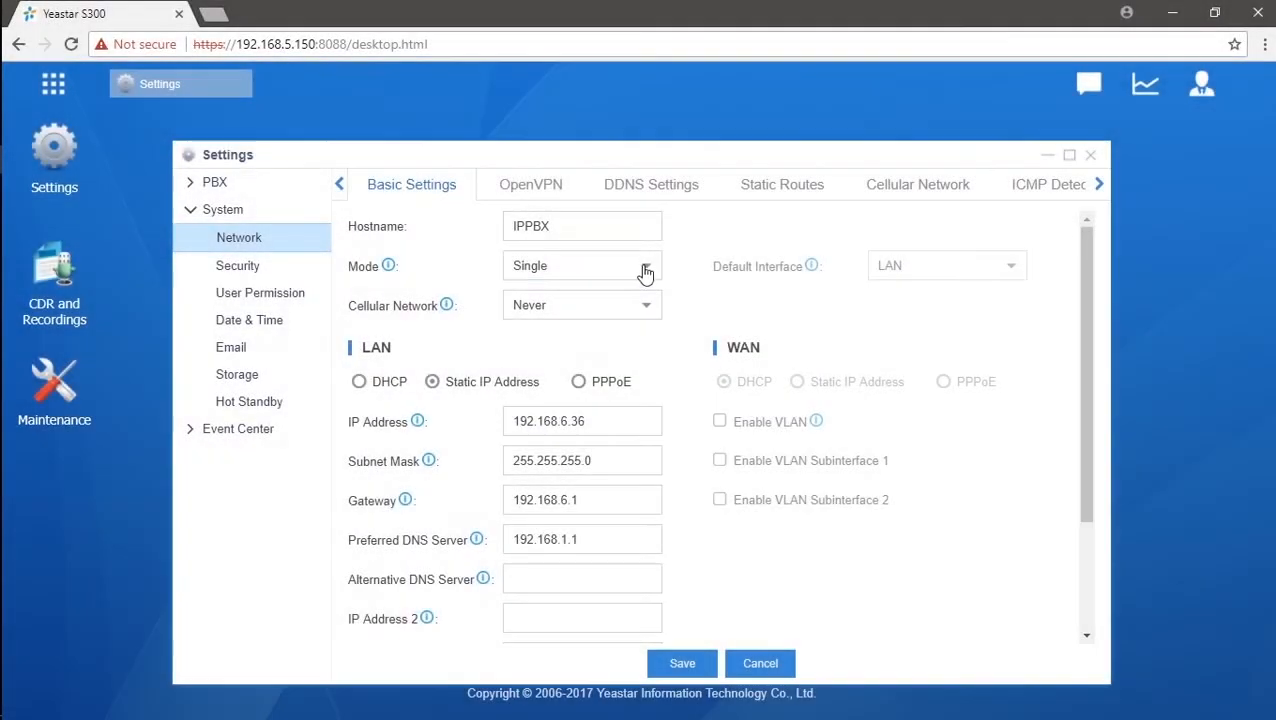
pyautogui.click(644, 266)
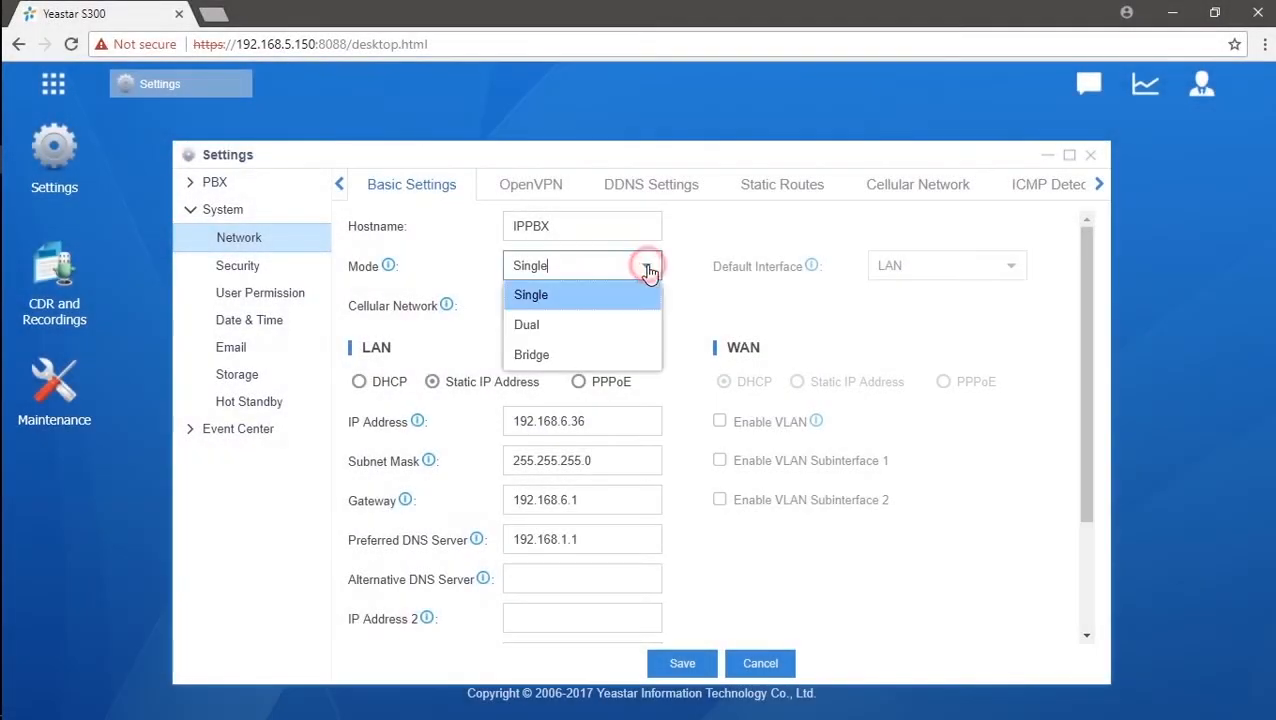
# Set the network mode to Bridge, save, and reboot the PBX.
pyautogui.click(601, 325)
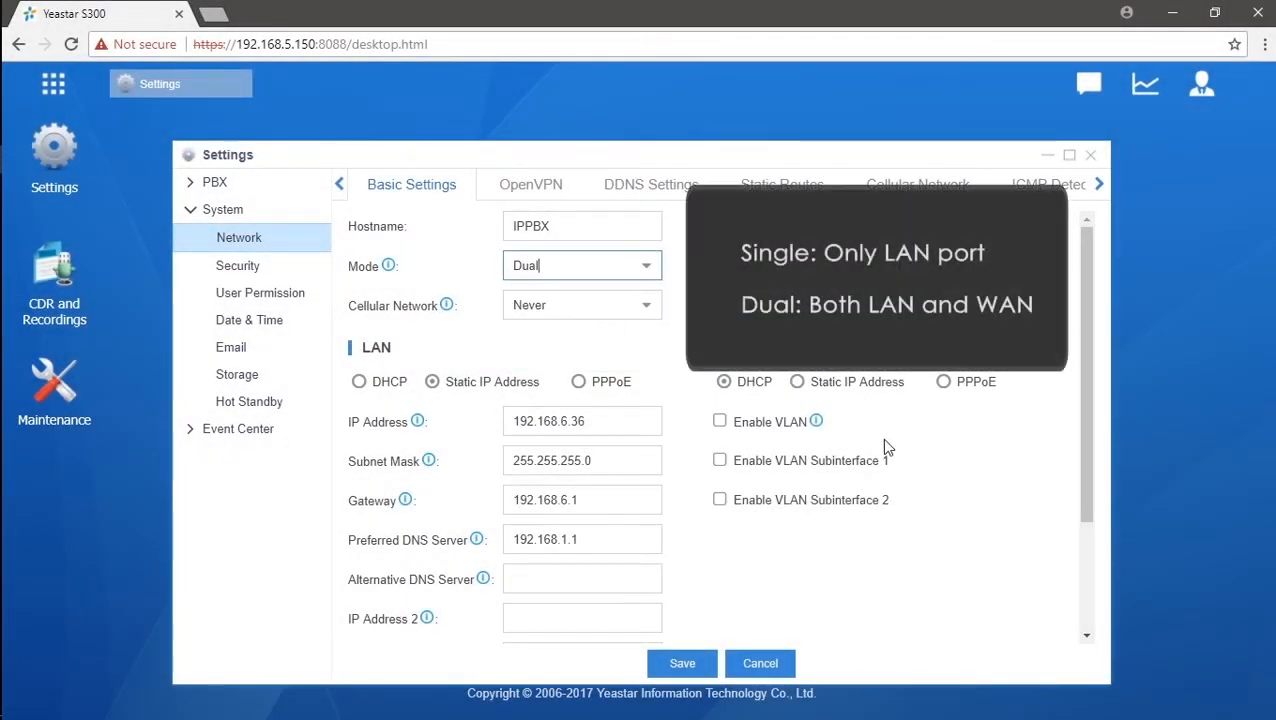
pyautogui.click(798, 384)
pyautogui.click(646, 268)
pyautogui.click(633, 353)
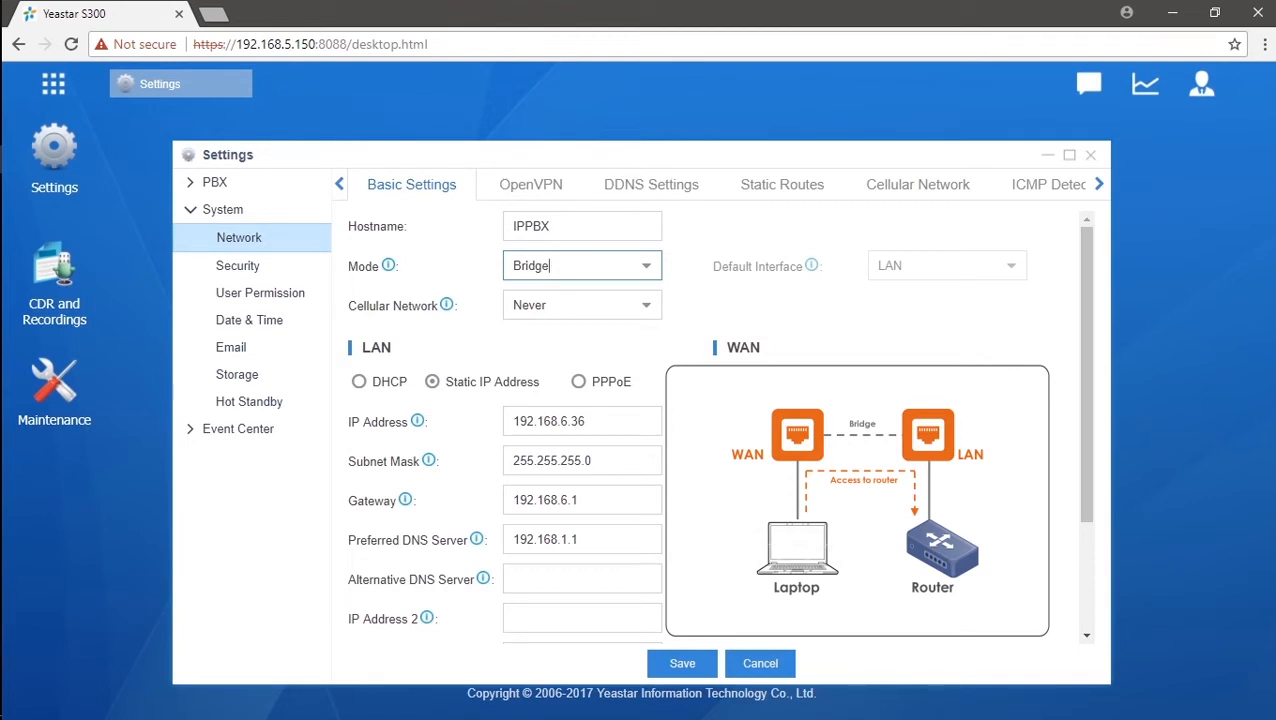
pyautogui.click(681, 664)
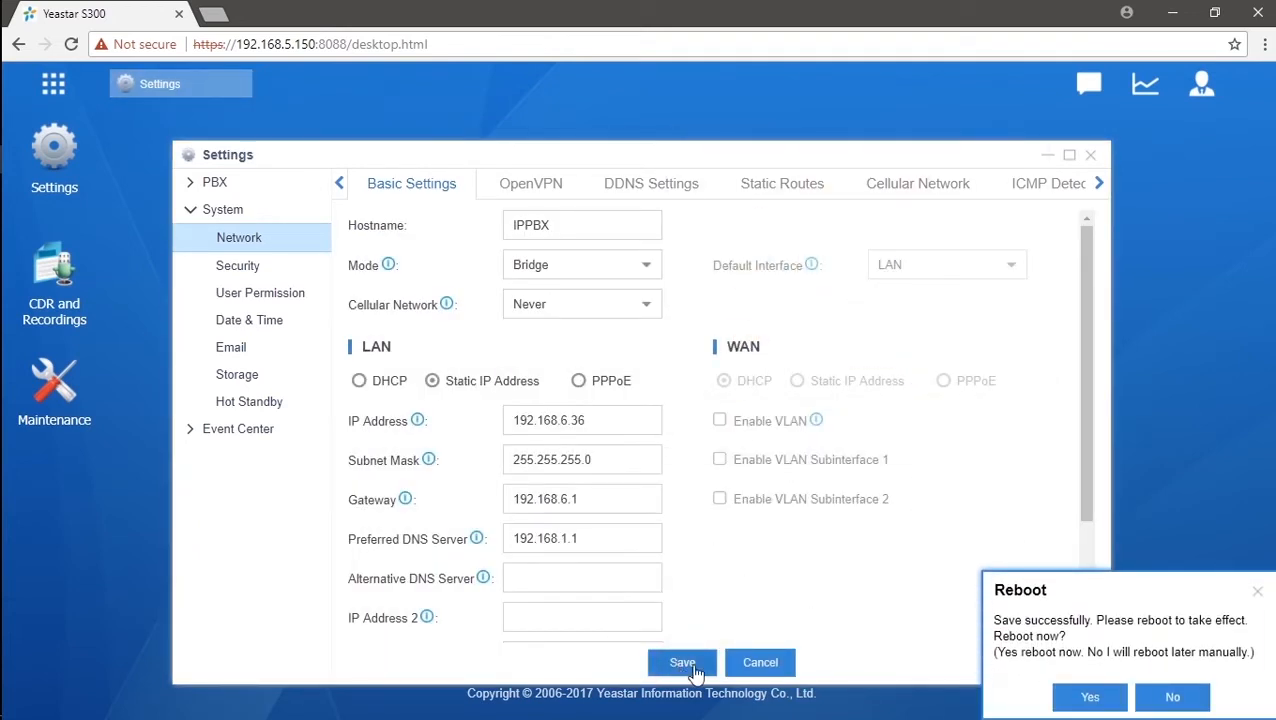
pyautogui.click(1076, 700)
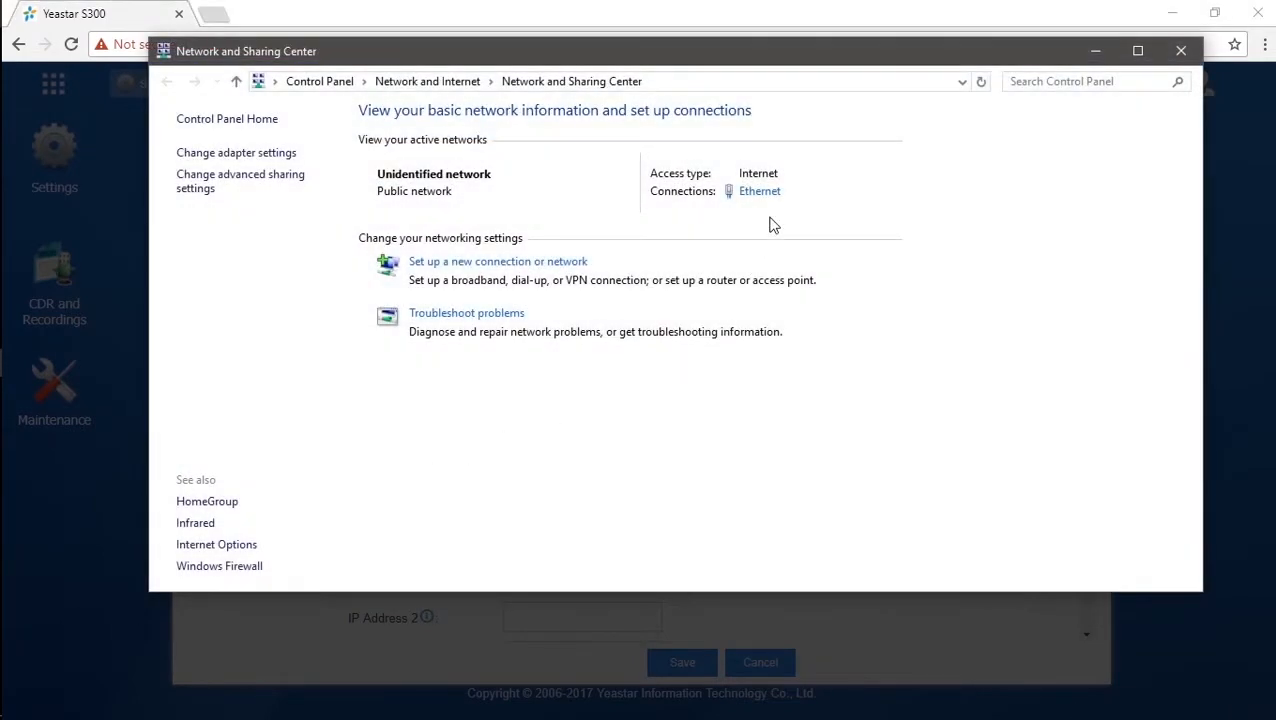
# Adjust the PC's Ethernet adapter properties and reach the login page at 192.168.6.36.
pyautogui.click(778, 195)
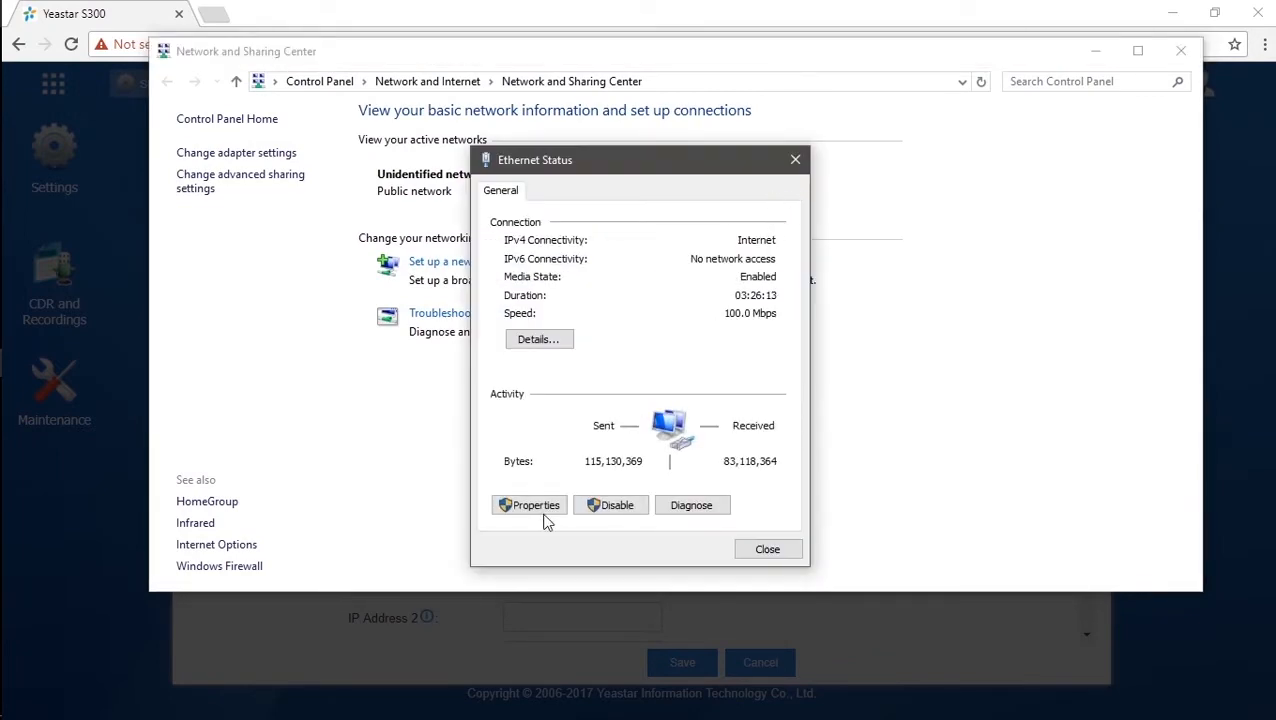
pyautogui.click(547, 505)
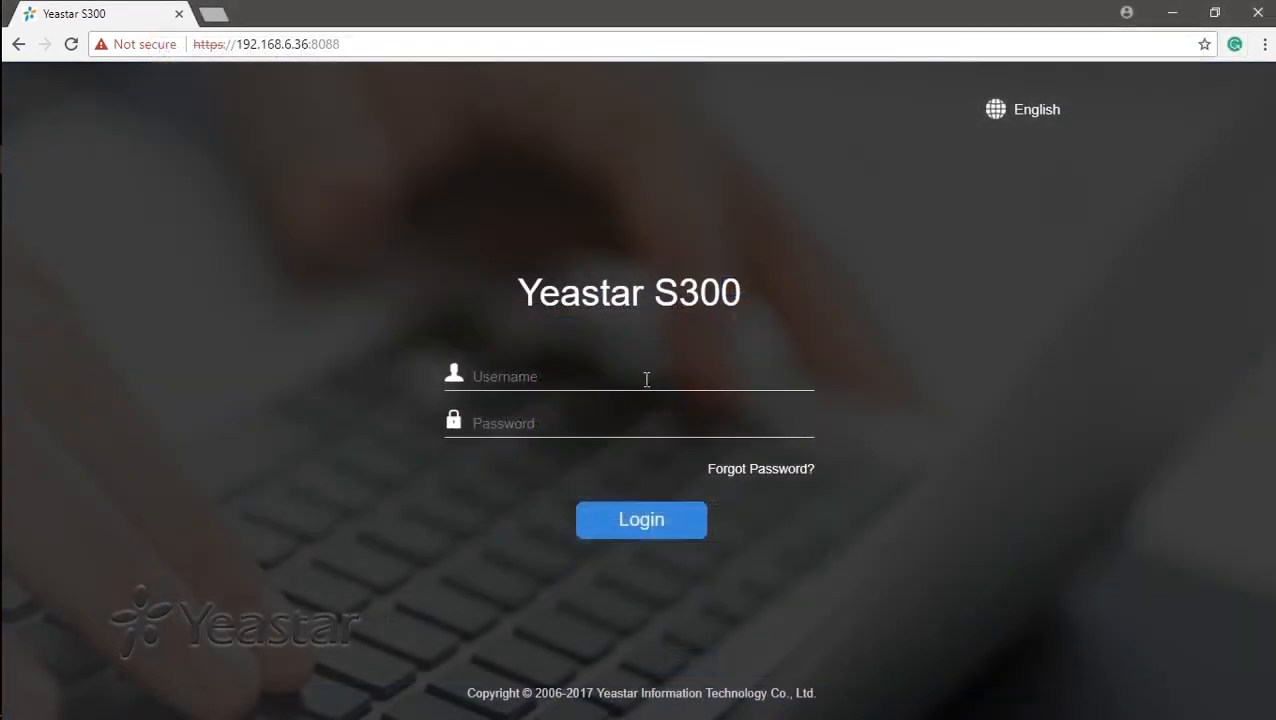
pyautogui.click(643, 377)
# Sign in as admin with the account password at 192.168.6.36.
pyautogui.write('admin')
pyautogui.press('Return')
pyautogui.write('••••')
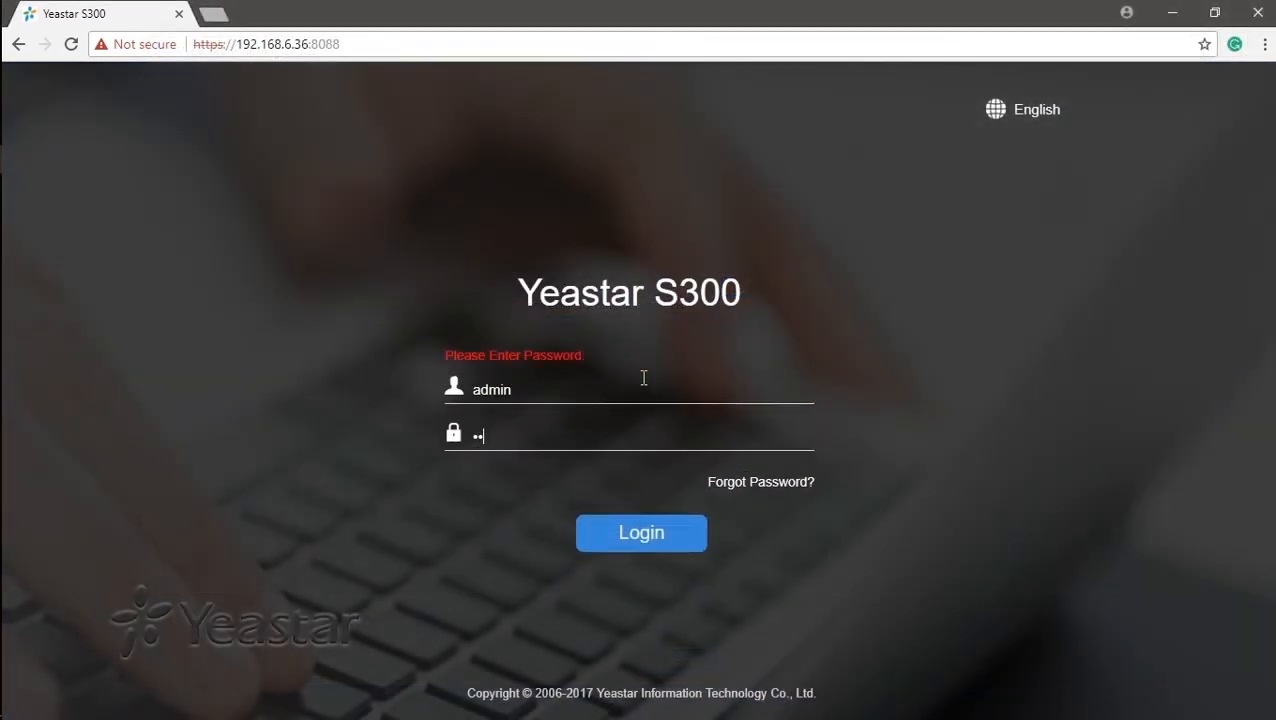
pyautogui.write('••••')
pyautogui.press('Return')
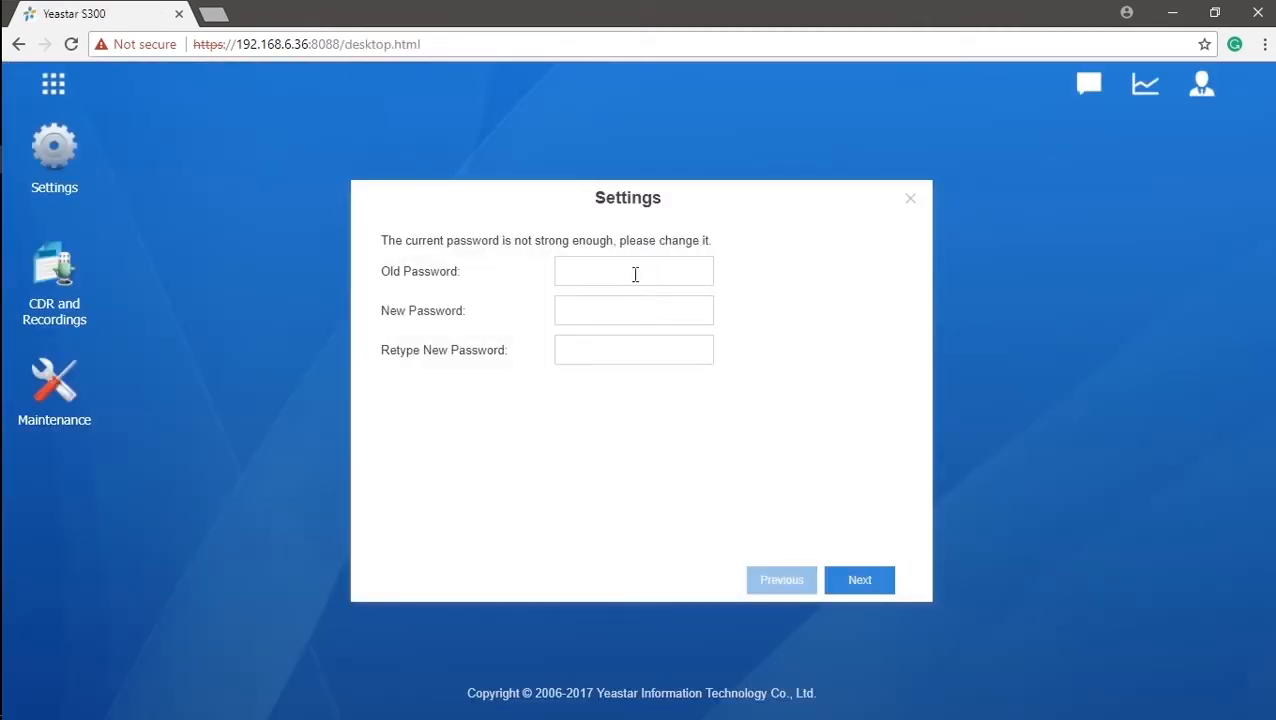
# Fill the old, new and retyped password fields and advance to the e-mail step.
pyautogui.click(635, 274)
pyautogui.click(614, 311)
pyautogui.click(610, 348)
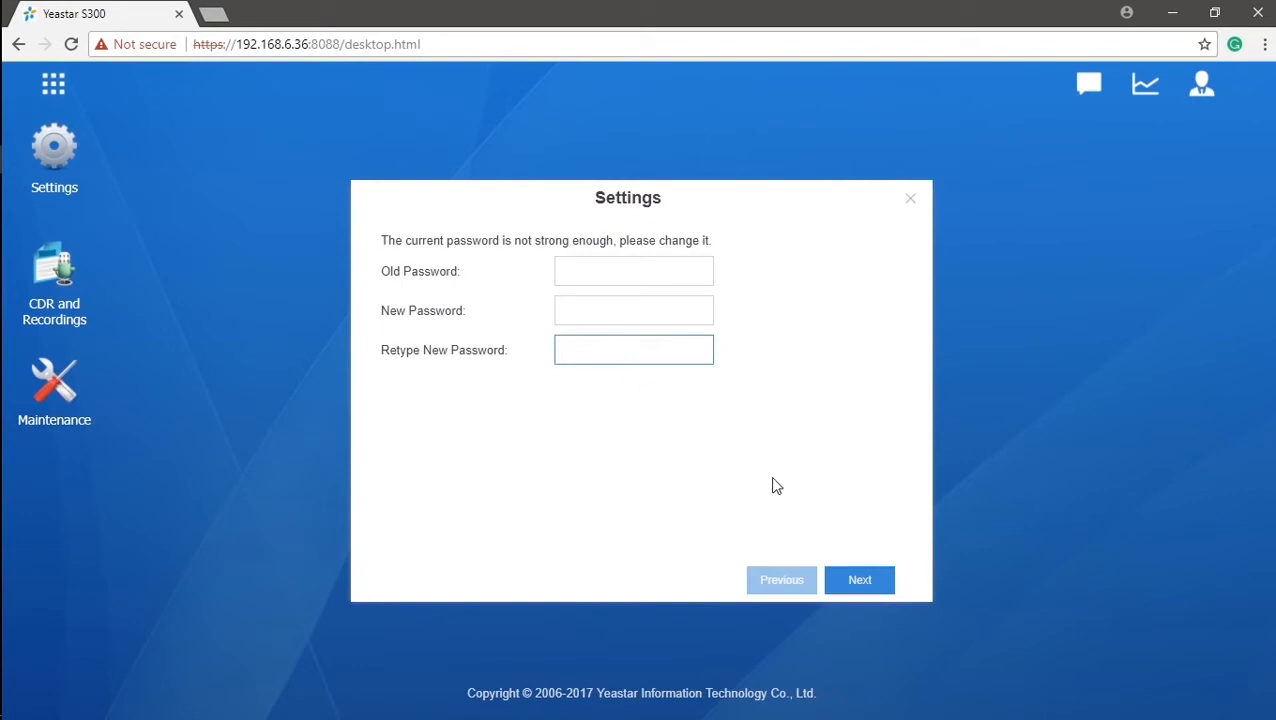
pyautogui.click(866, 585)
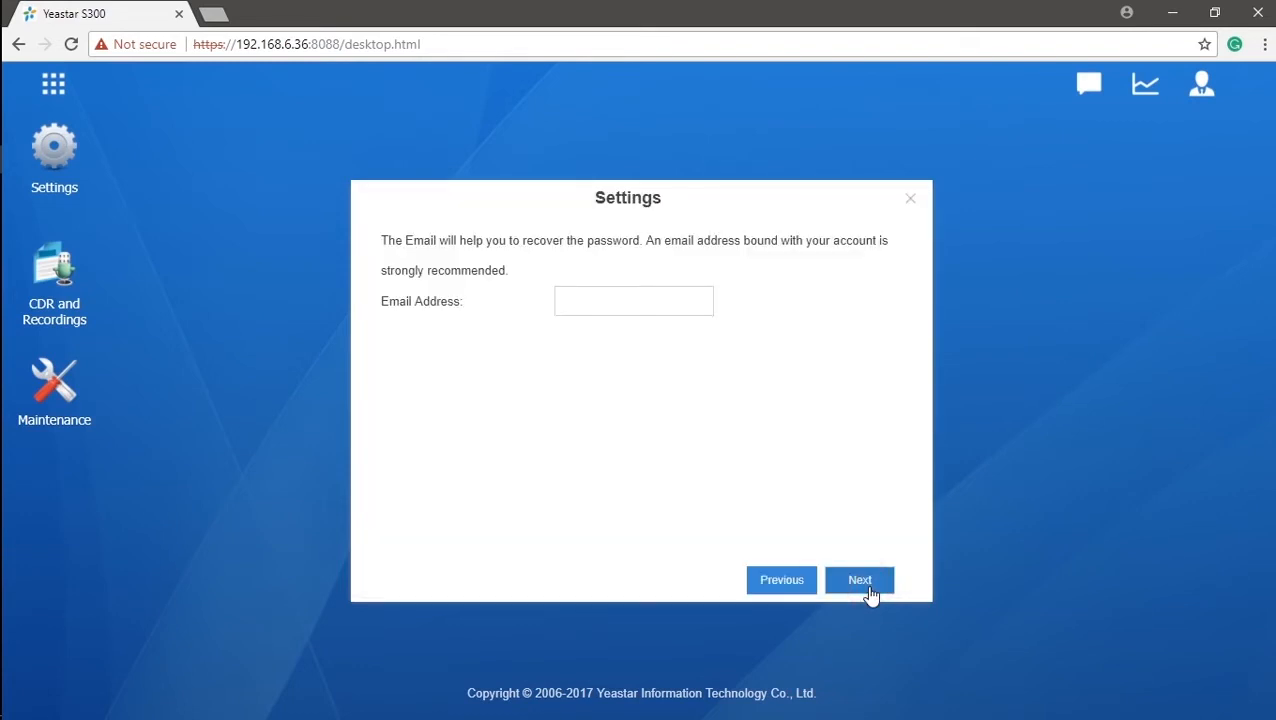
# Type the recovery e-mail address into the wizard's Email Address field.
pyautogui.click(682, 296)
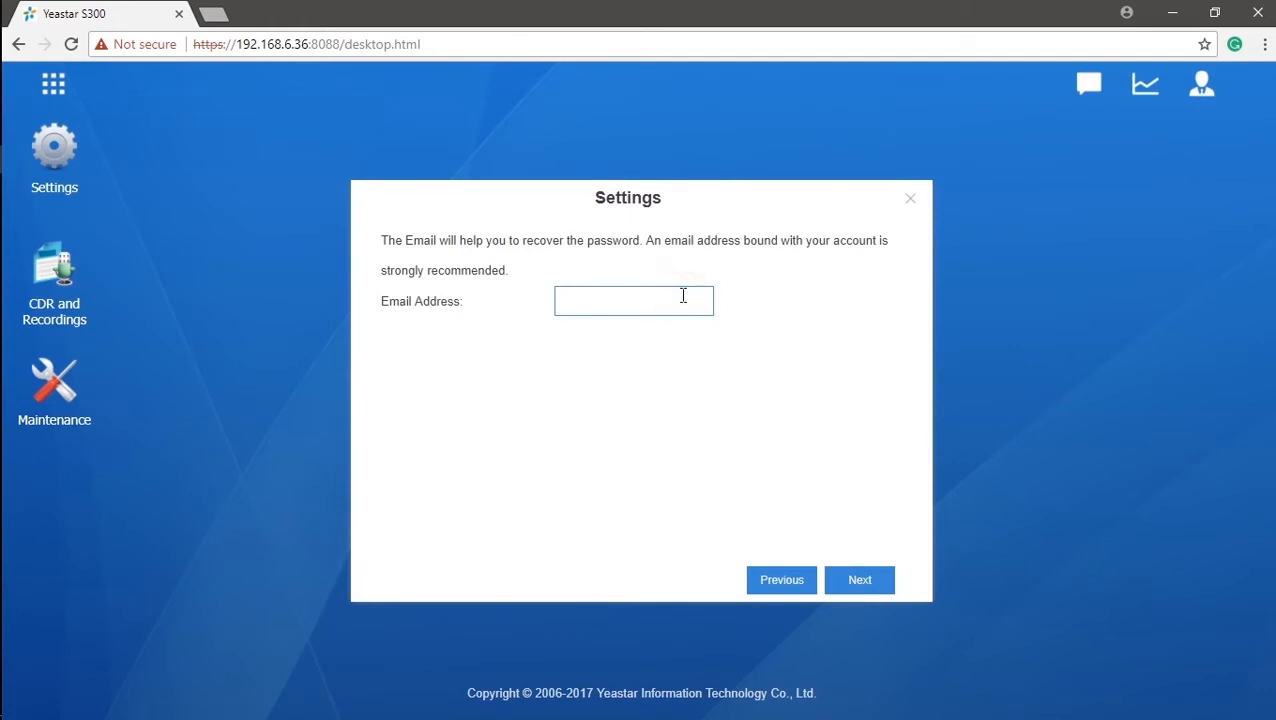
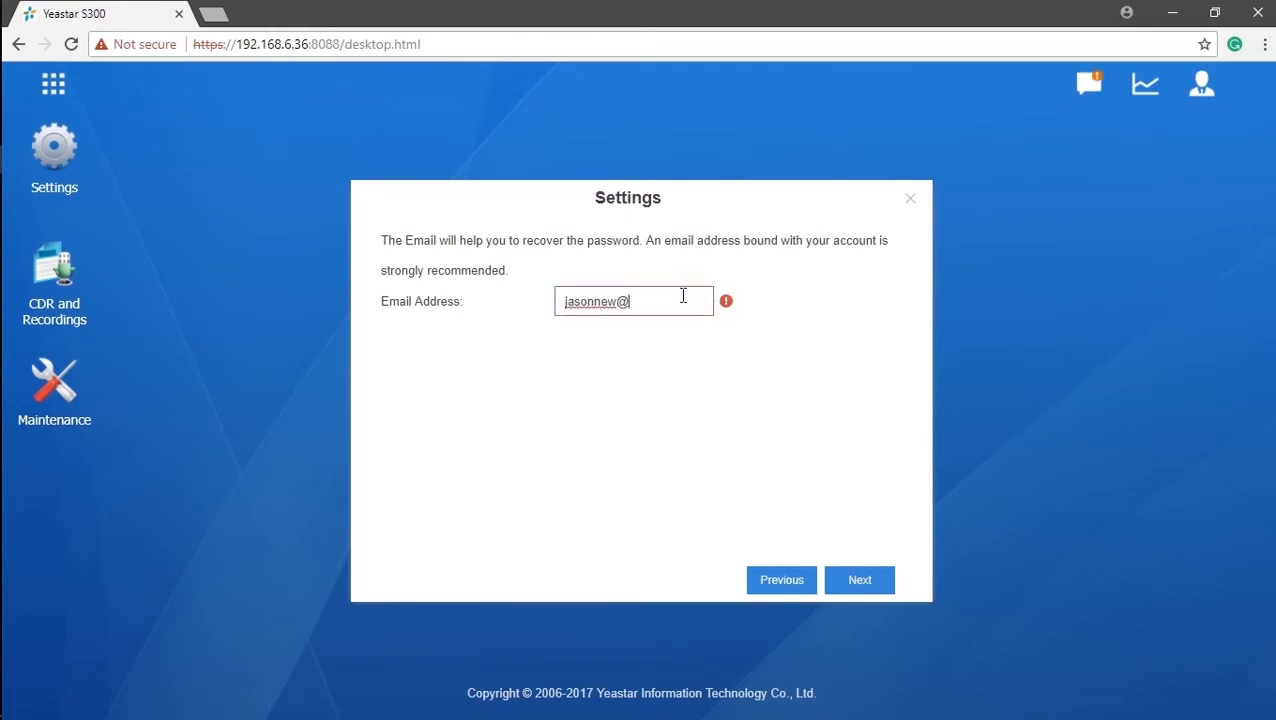
# Enter the sender Gmail address, auto-filling smtp.gmail.com 587 and pop.gmail.com 995.
pyautogui.click(862, 587)
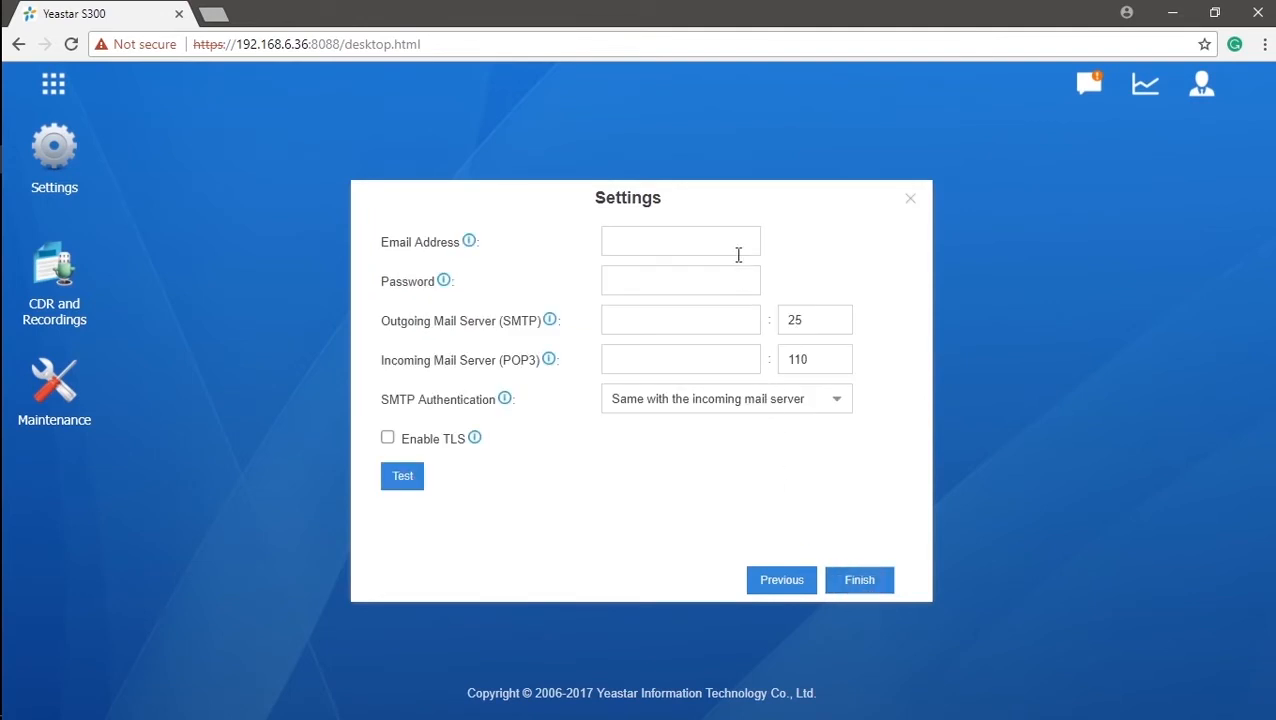
pyautogui.click(738, 242)
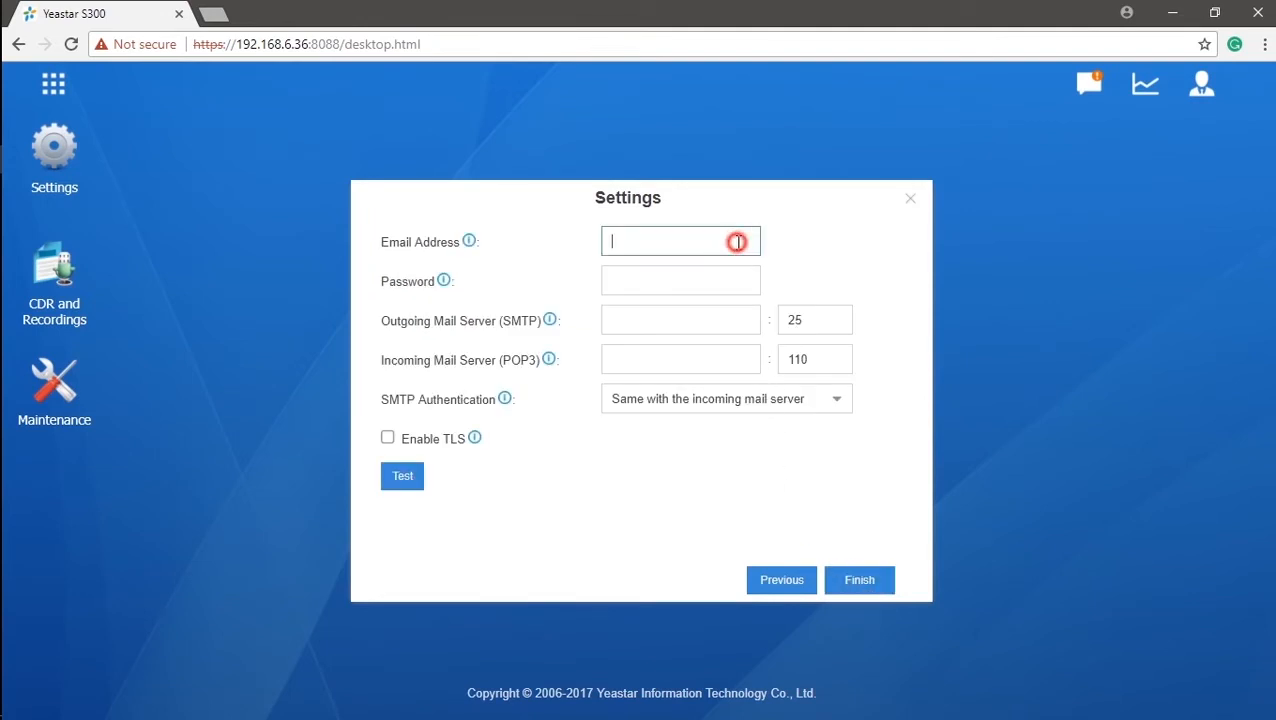
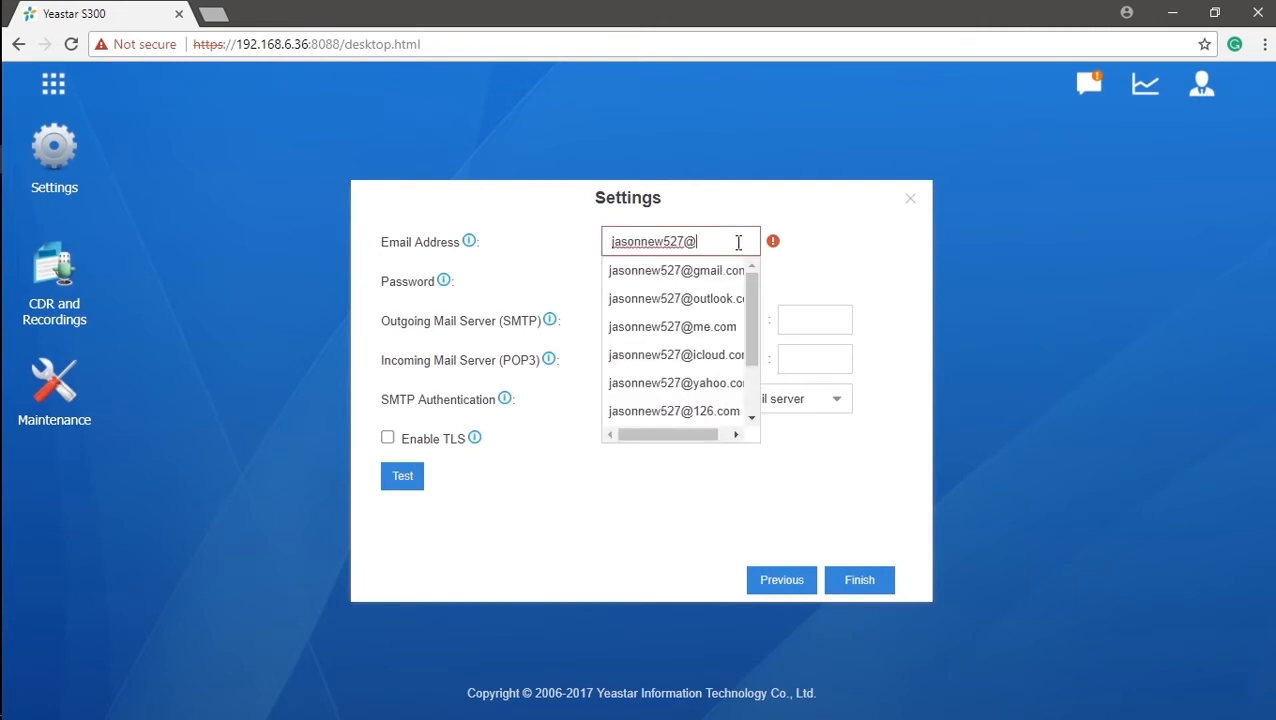
pyautogui.click(733, 272)
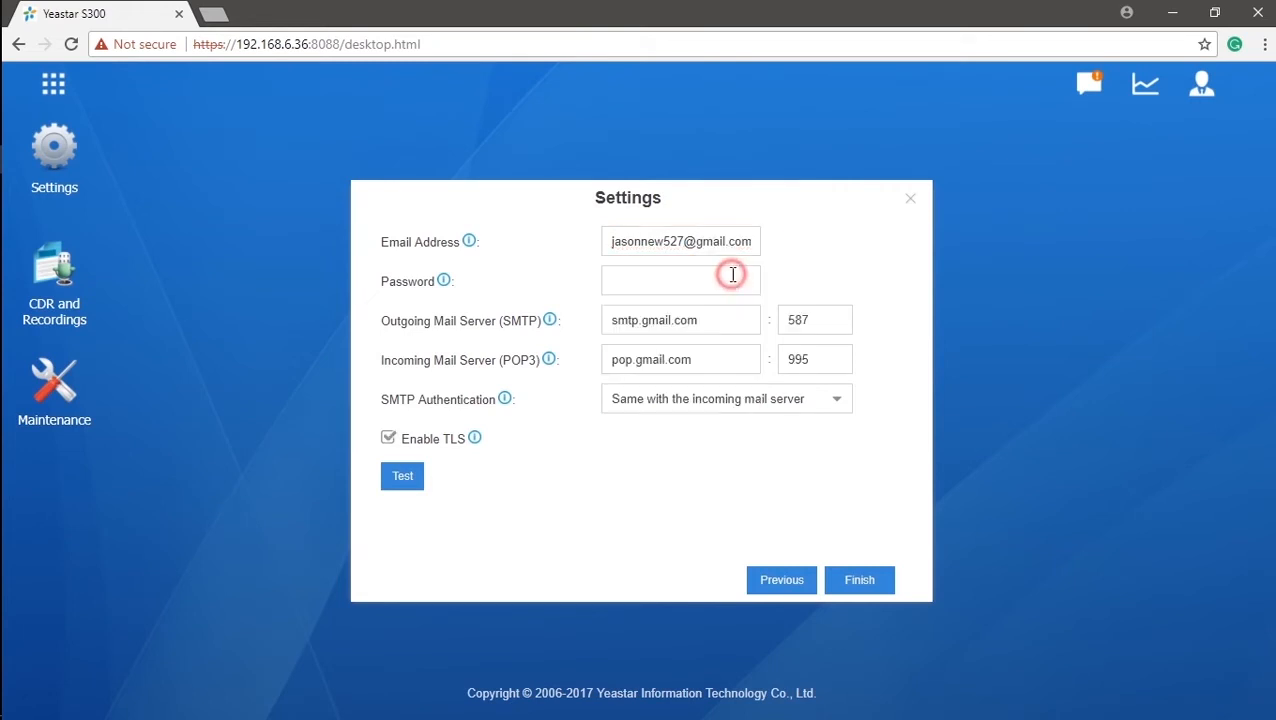
# Enter the e-mail account password and test the mail settings.
pyautogui.click(722, 282)
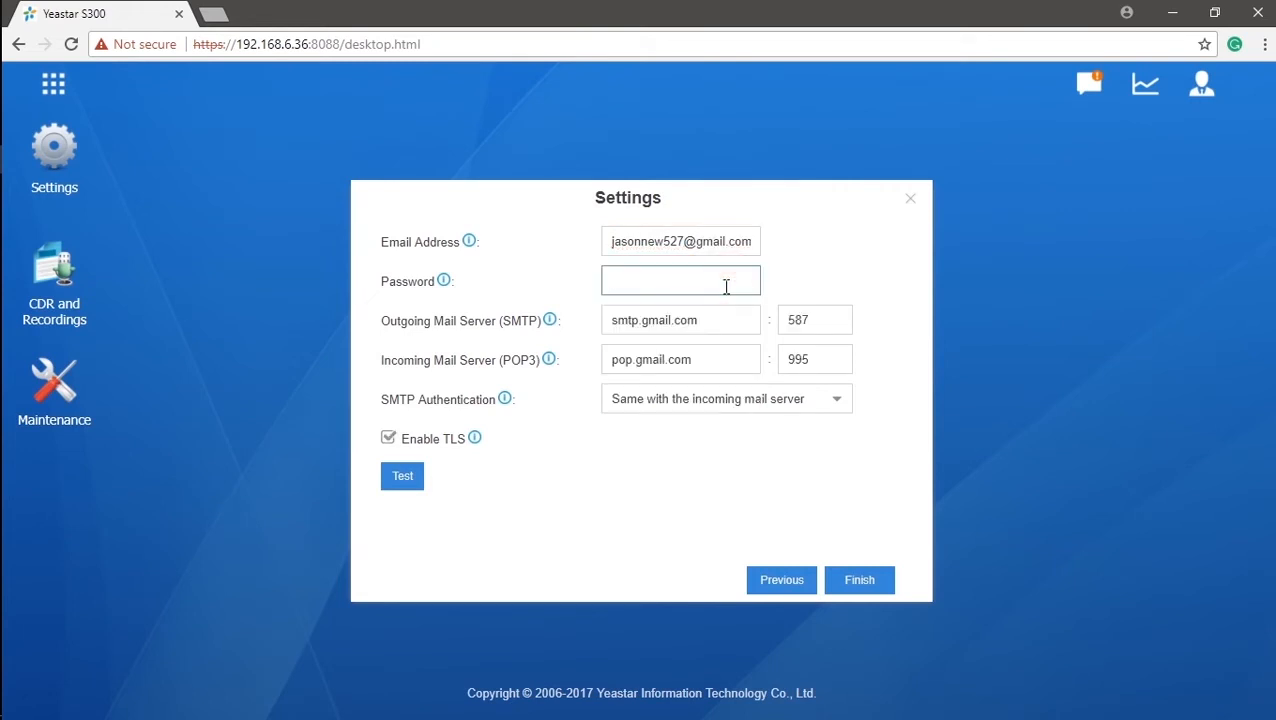
pyautogui.write('••••••••')
pyautogui.moveTo(555, 329)
pyautogui.moveTo(551, 364)
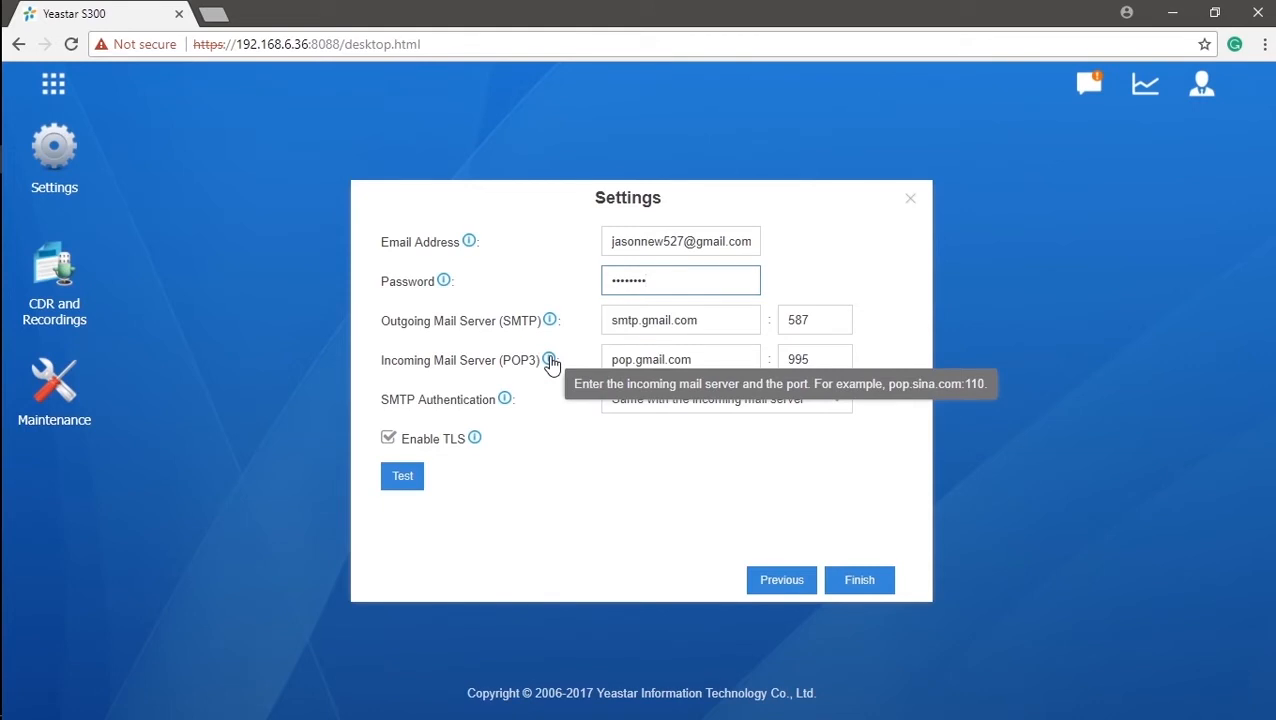
pyautogui.click(406, 478)
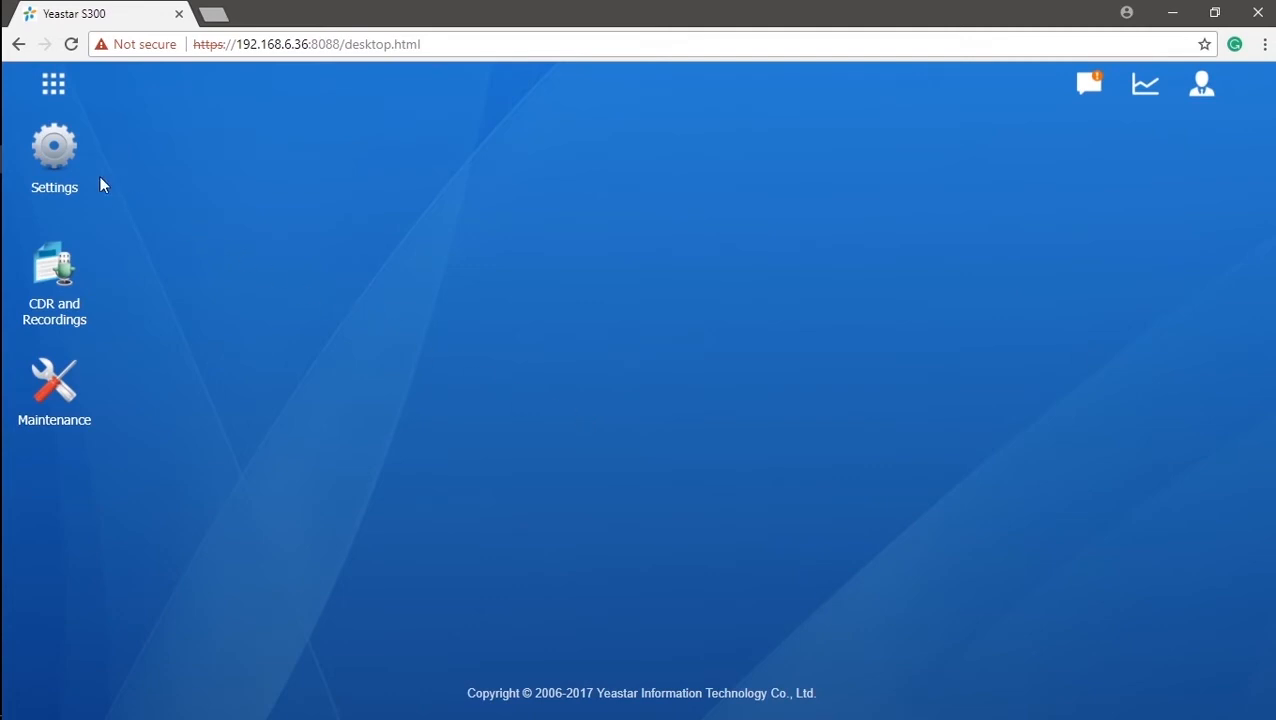
# Open Date & Time settings, showing -8 United States - Pacific Time and NTP server pool.ntp.org.
pyautogui.click(52, 164)
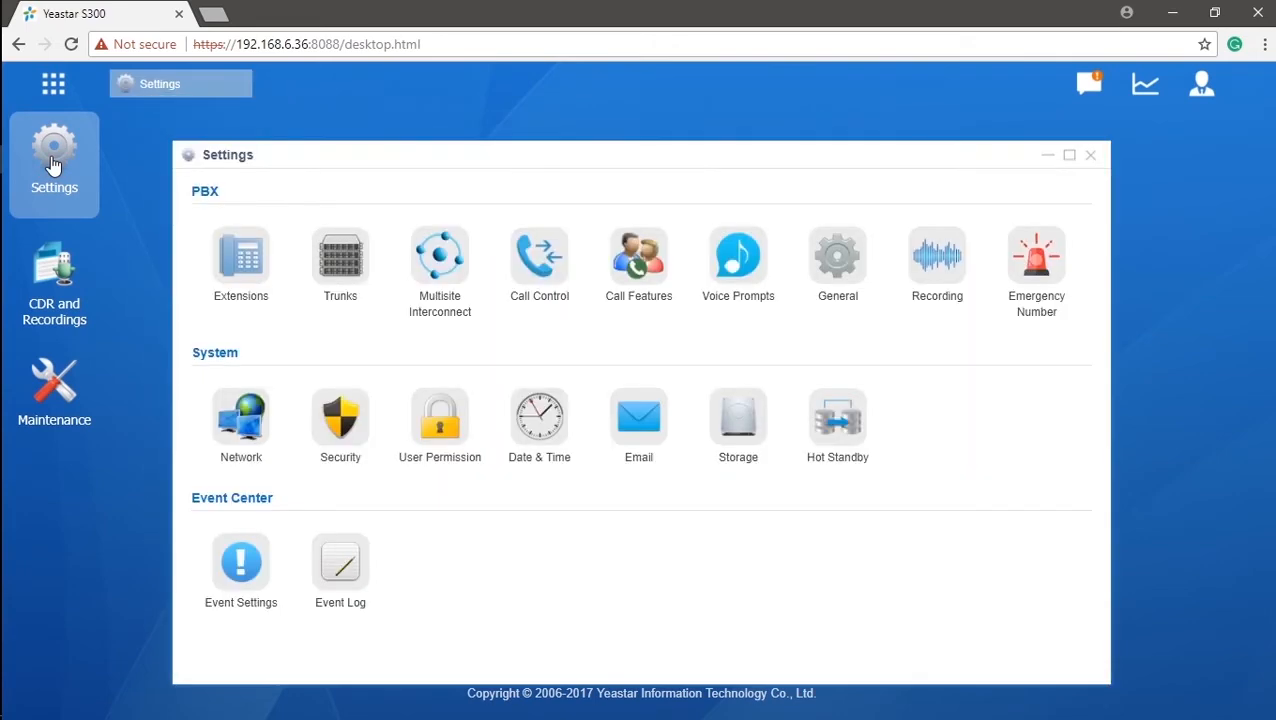
pyautogui.click(538, 433)
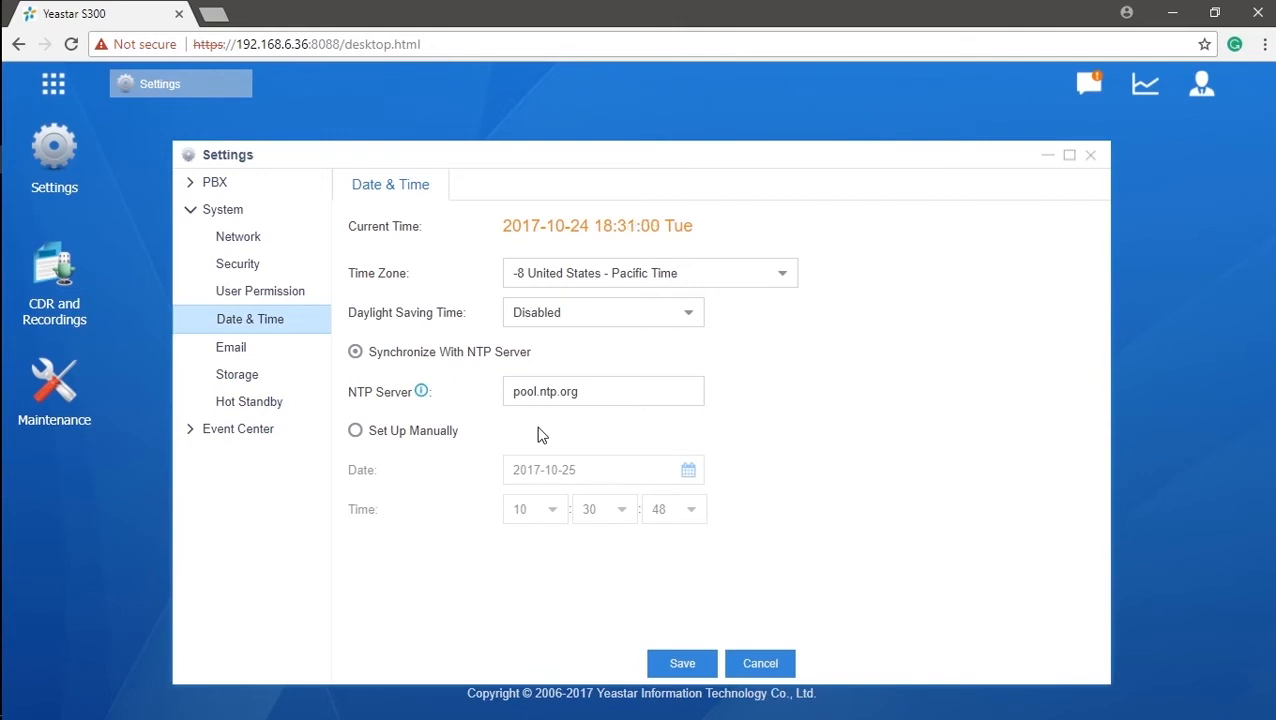
pyautogui.click(634, 391)
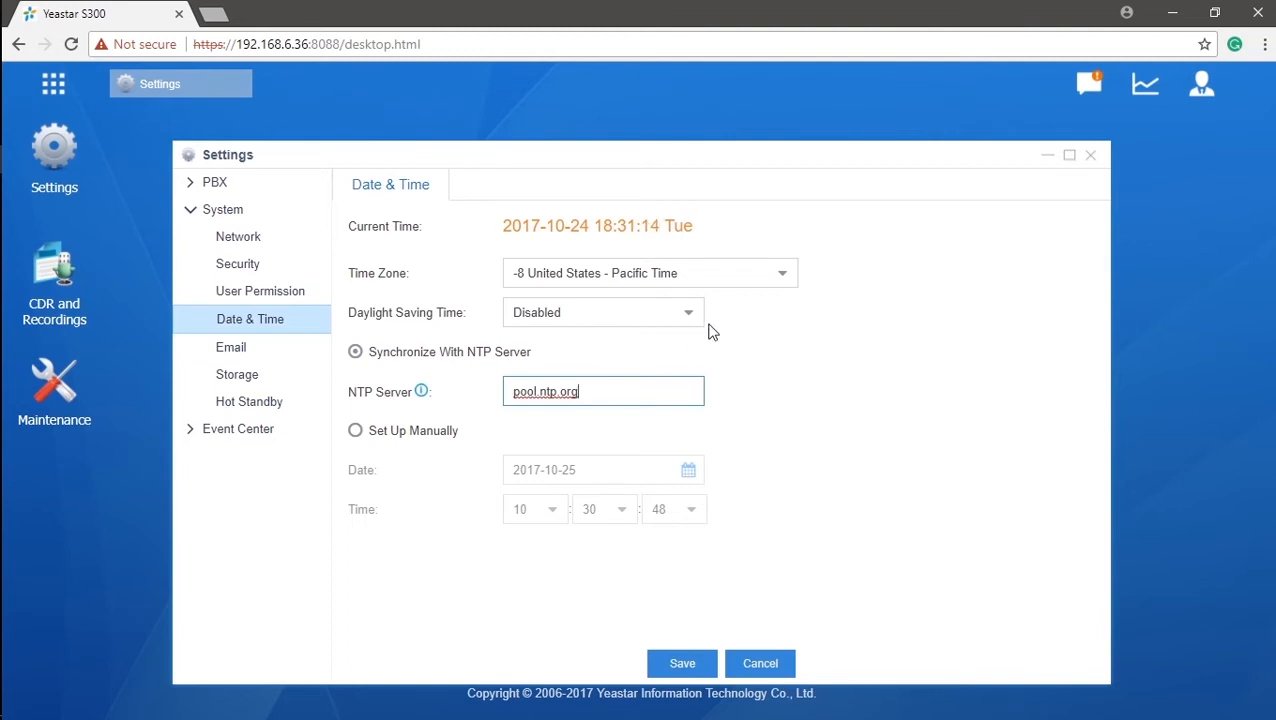
# Leave time zone and daylight saving unchanged, then switch to manual date and time entry.
pyautogui.click(779, 277)
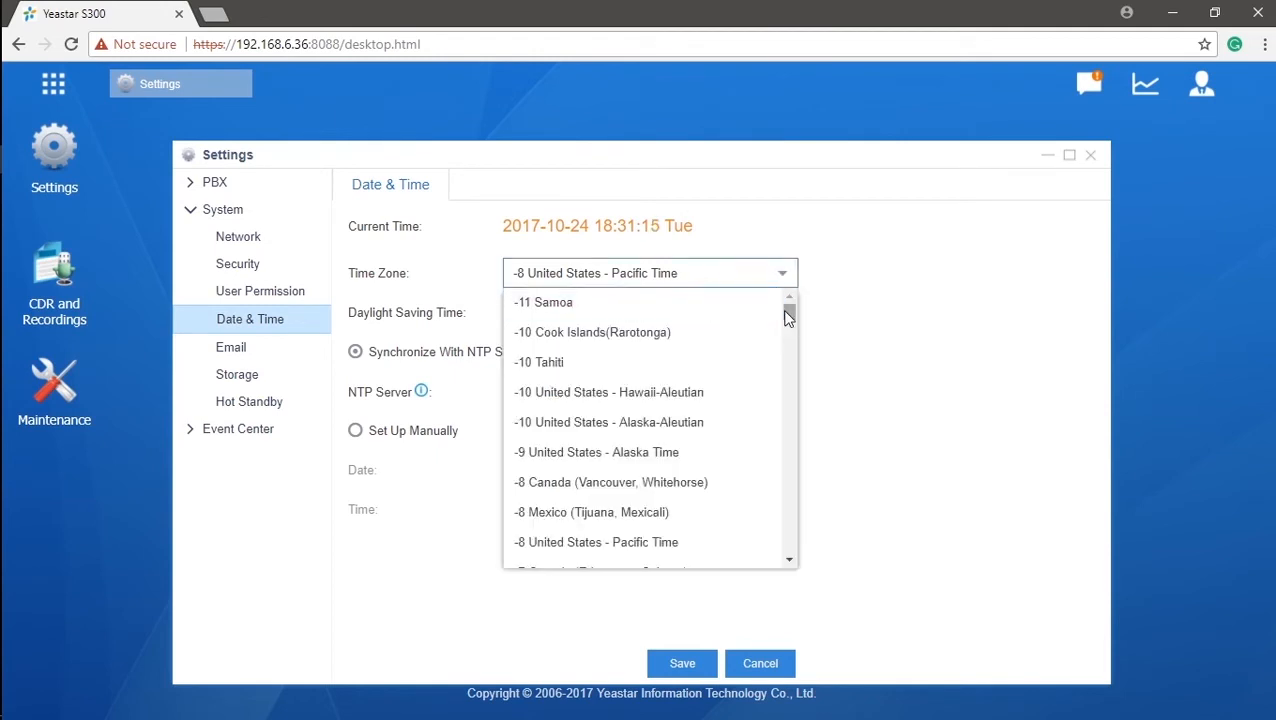
pyautogui.moveTo(788, 314); pyautogui.dragTo(791, 326)
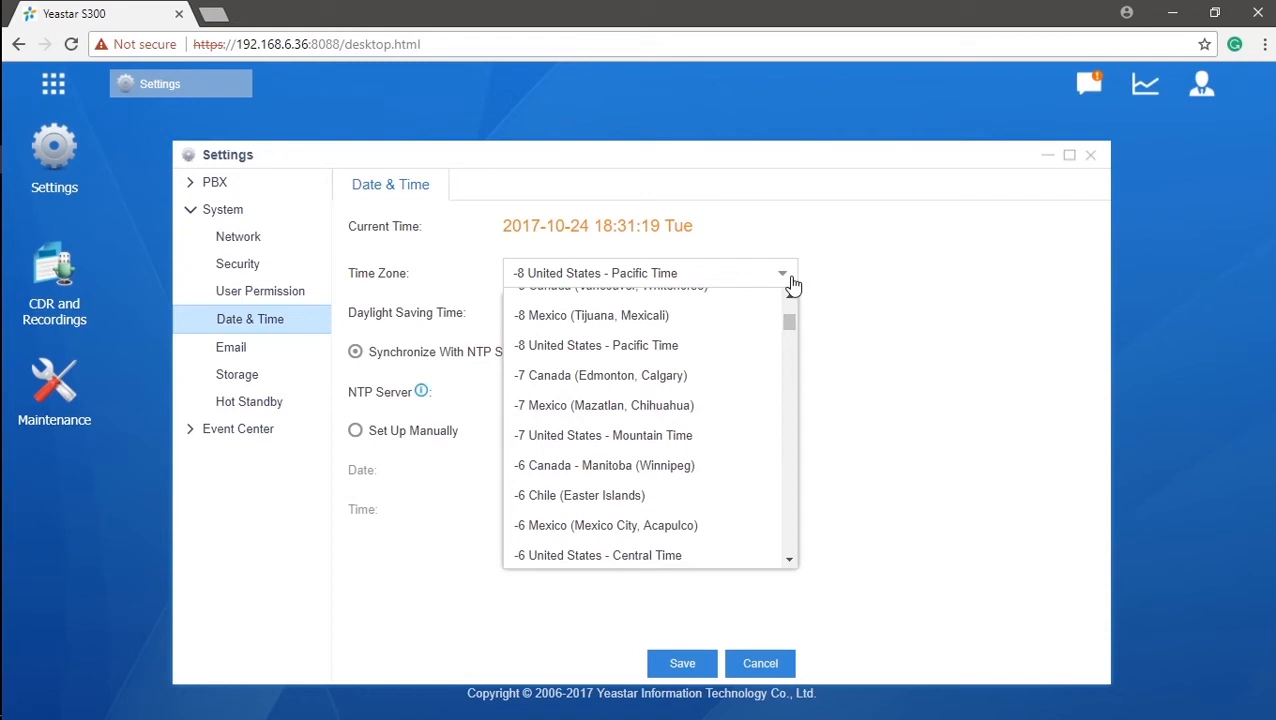
pyautogui.click(803, 281)
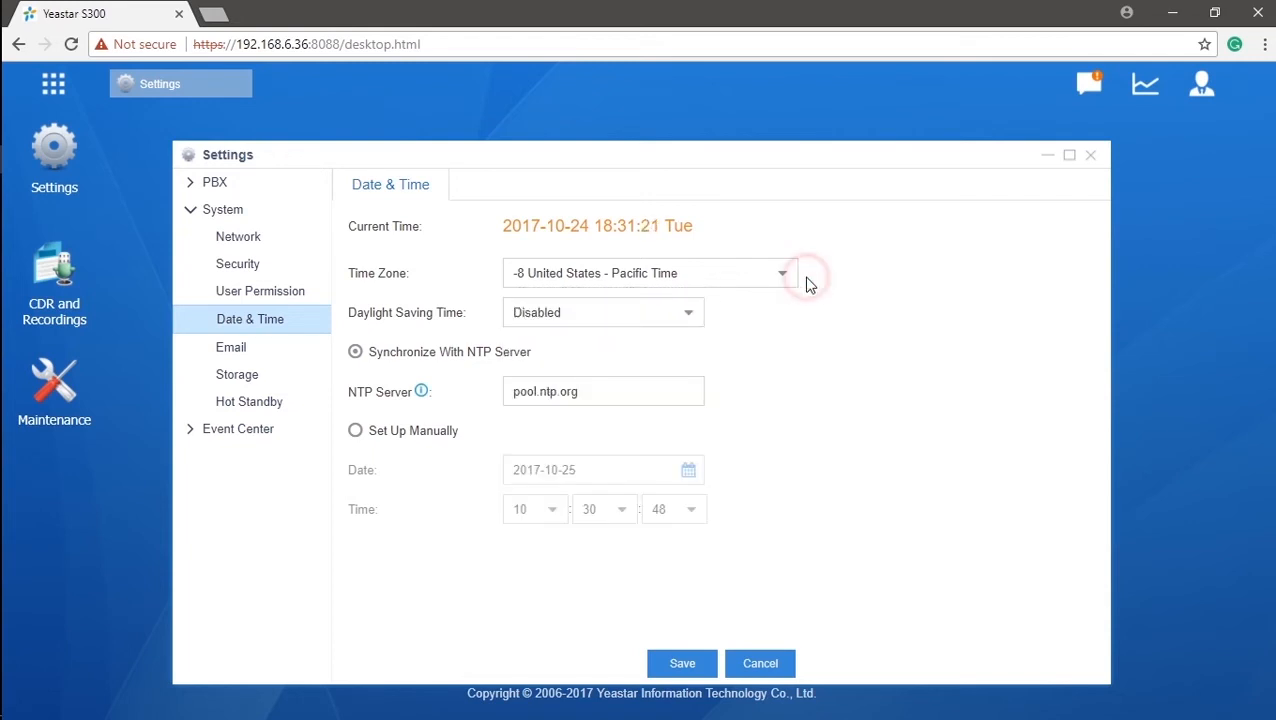
pyautogui.click(688, 316)
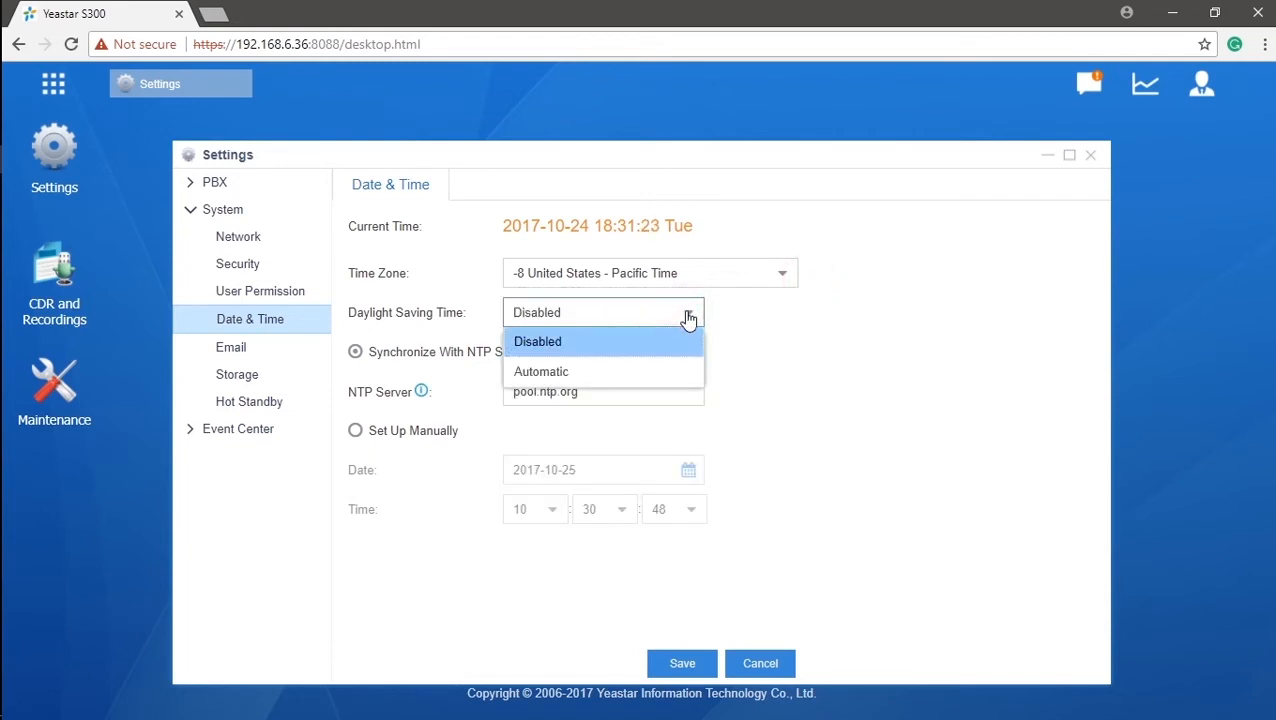
pyautogui.click(688, 316)
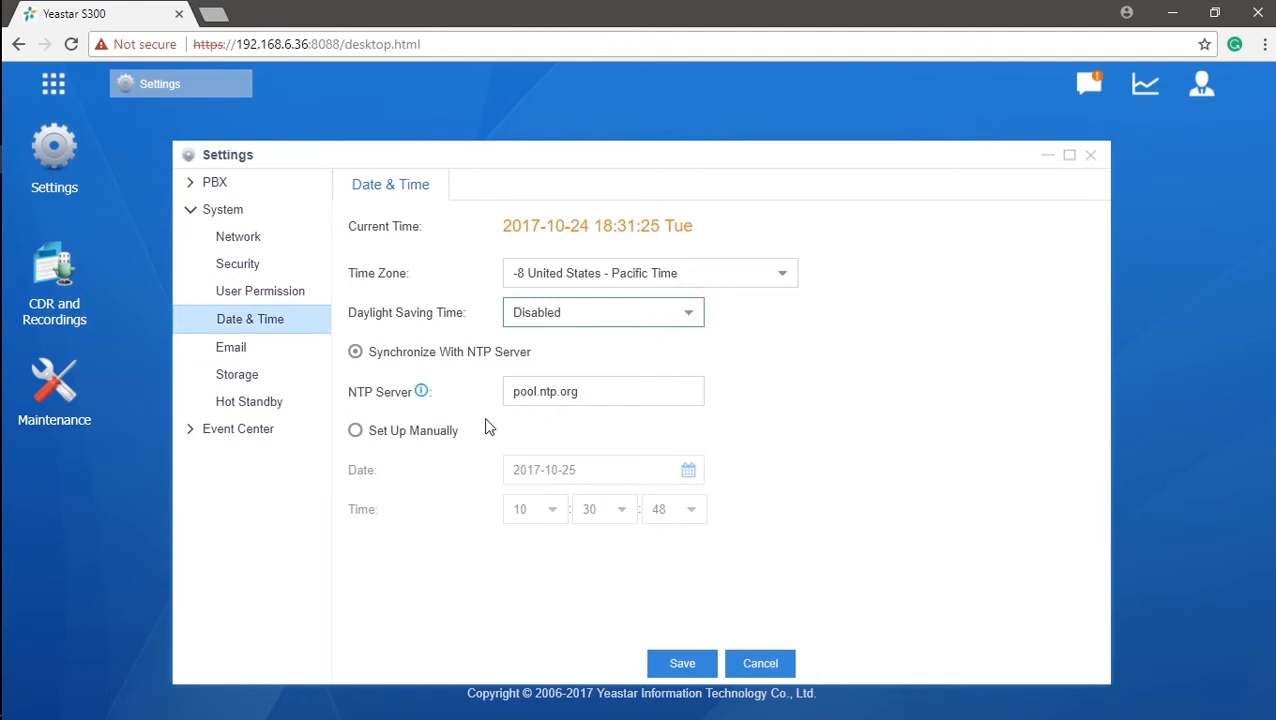
pyautogui.click(358, 436)
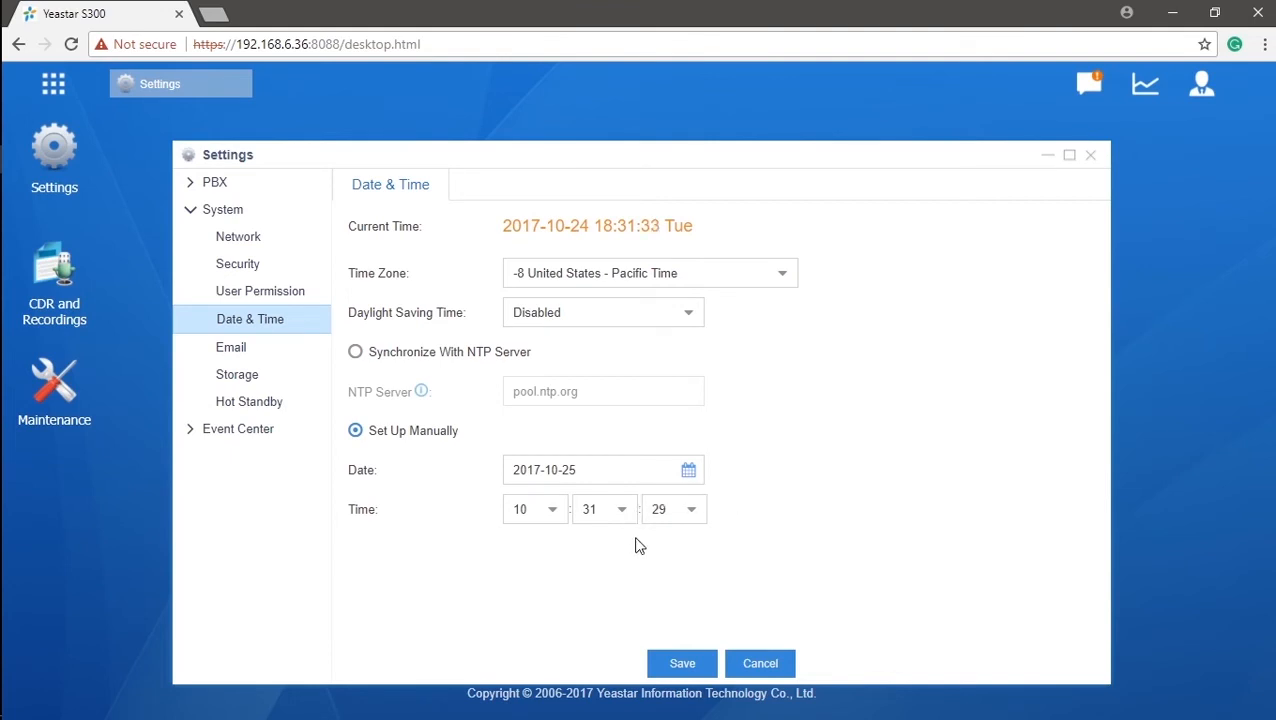
pyautogui.click(692, 476)
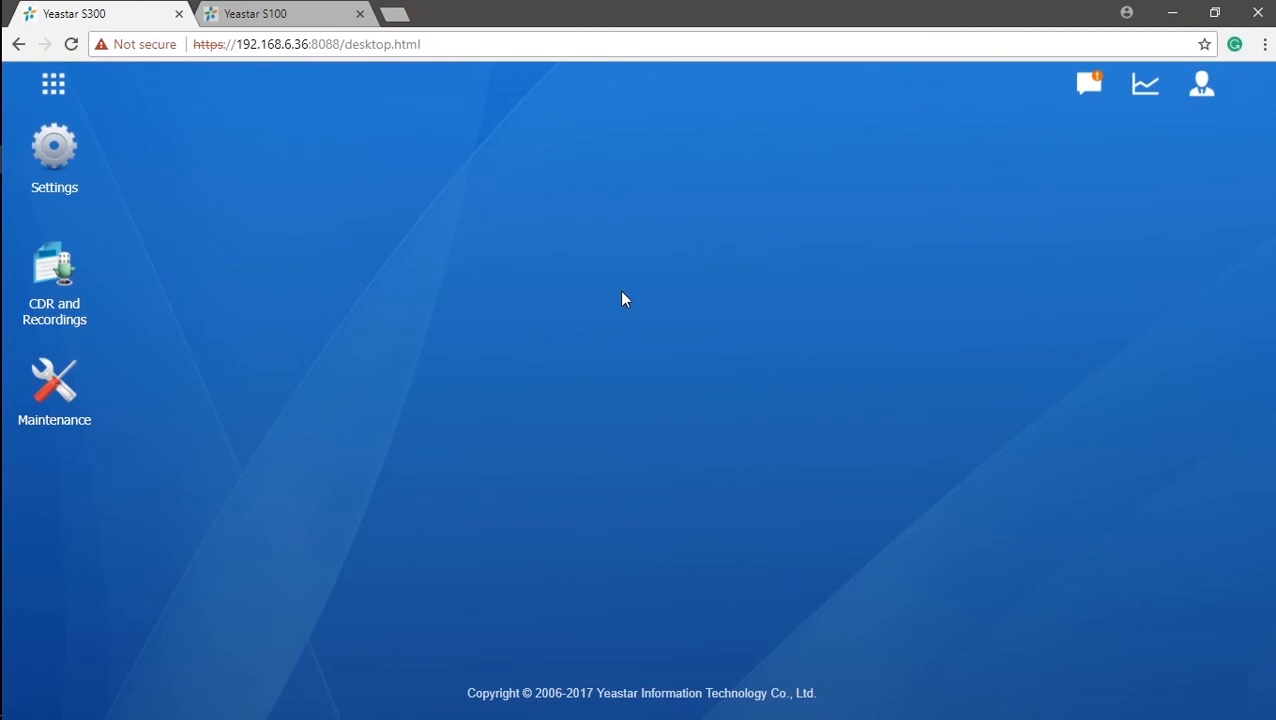
# Reopen Settings on Voice Prompts' System Prompt tab, where English is the only installed language.
pyautogui.click(57, 180)
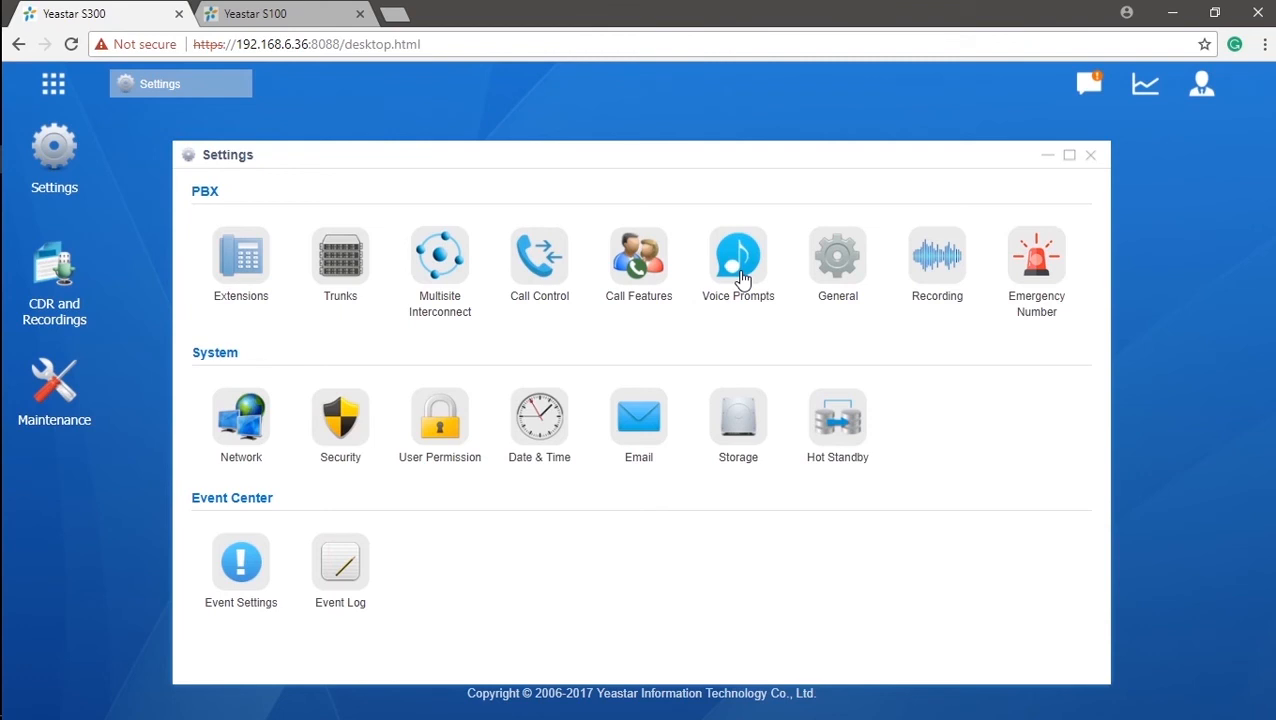
pyautogui.click(741, 278)
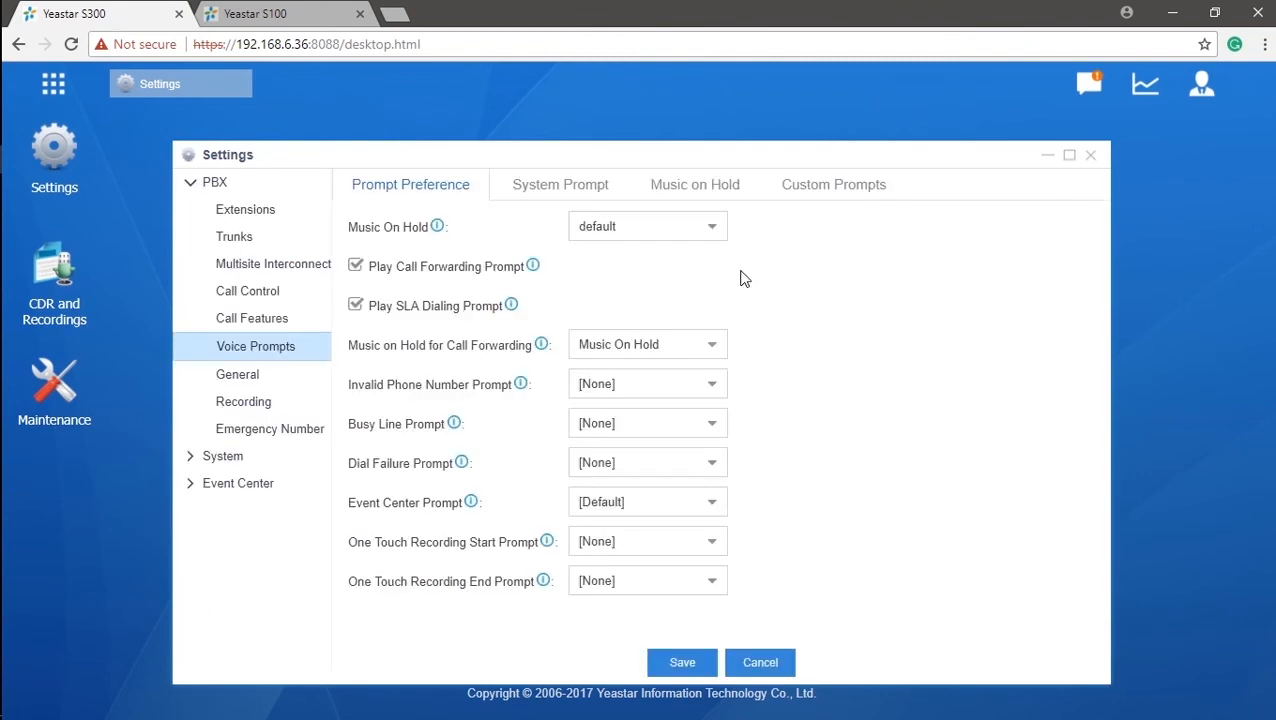
pyautogui.click(562, 200)
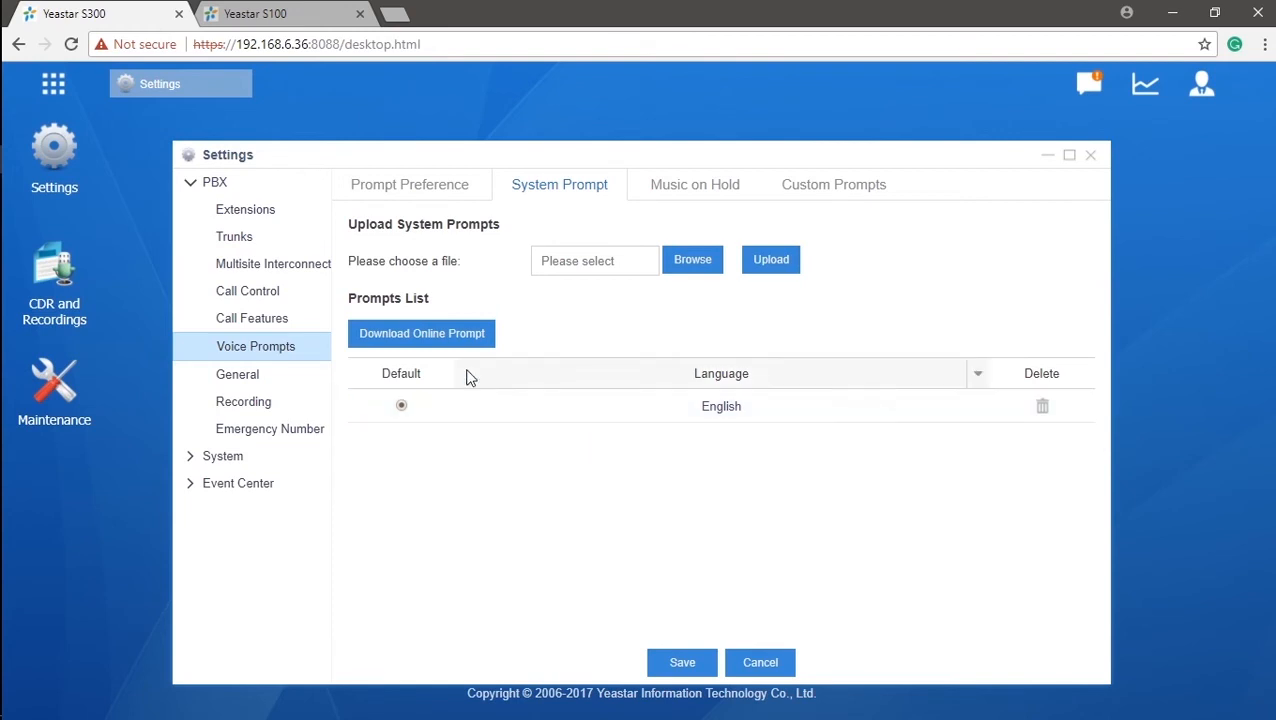
# Find Svensk (Swedish) in the online prompt list, download it, then close the Settings window.
pyautogui.click(461, 334)
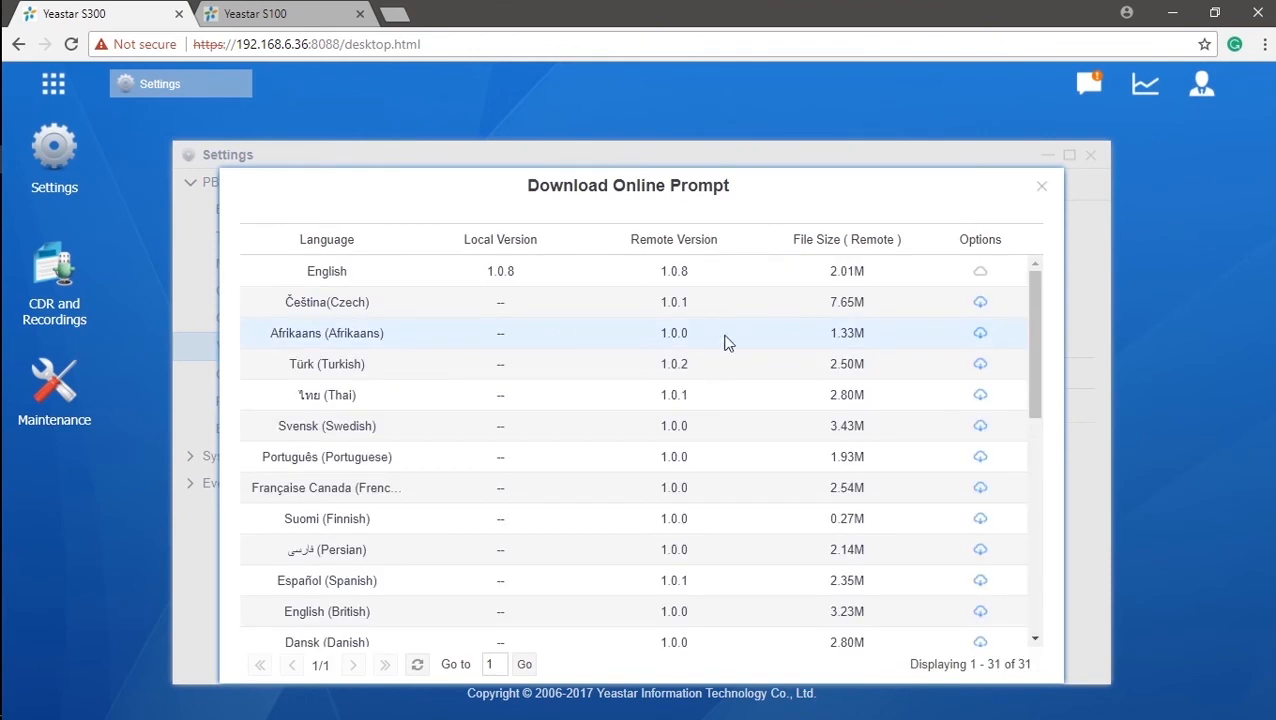
pyautogui.click(1038, 308)
pyautogui.moveTo(1038, 308); pyautogui.dragTo(1056, 538)
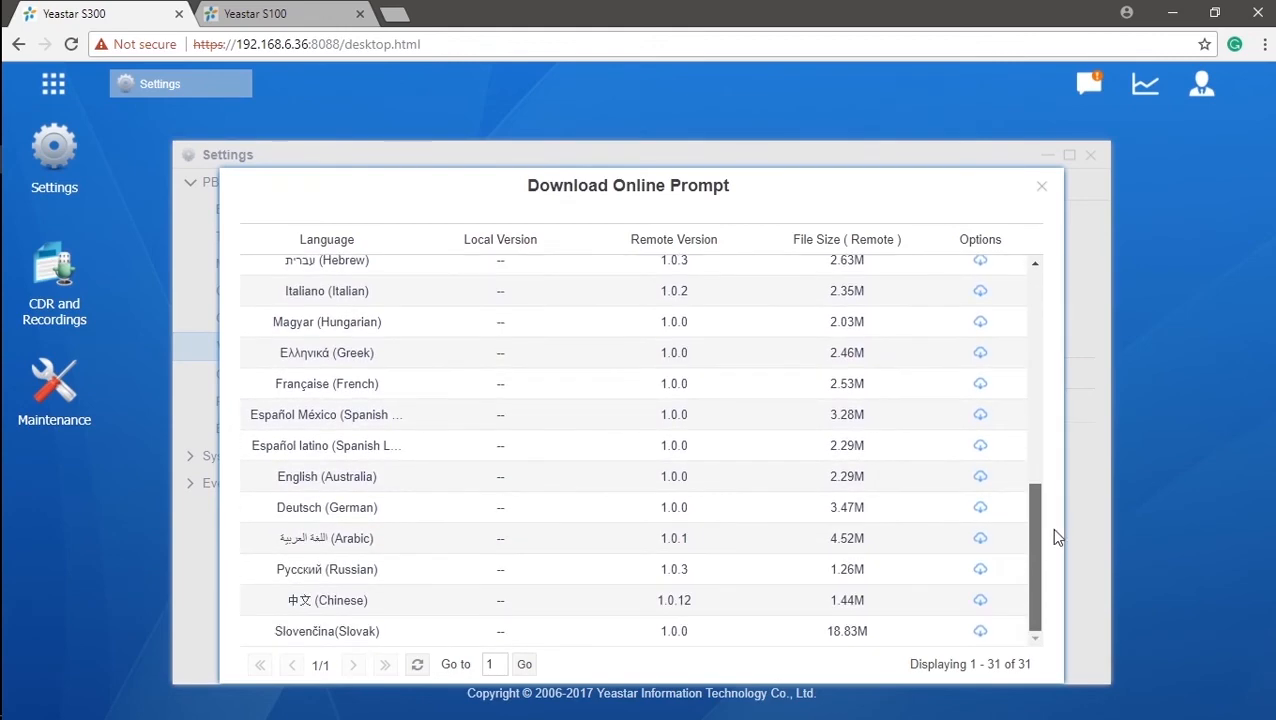
pyautogui.moveTo(1055, 538); pyautogui.dragTo(1083, 285)
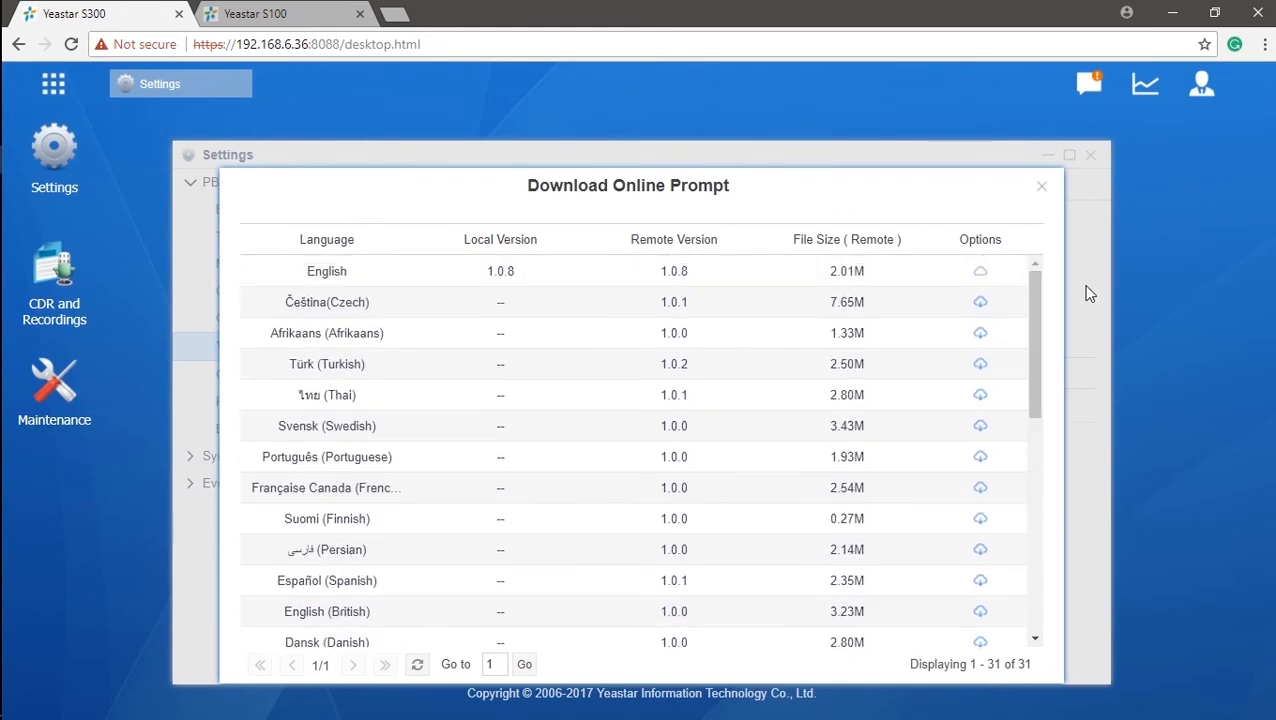
pyautogui.click(980, 425)
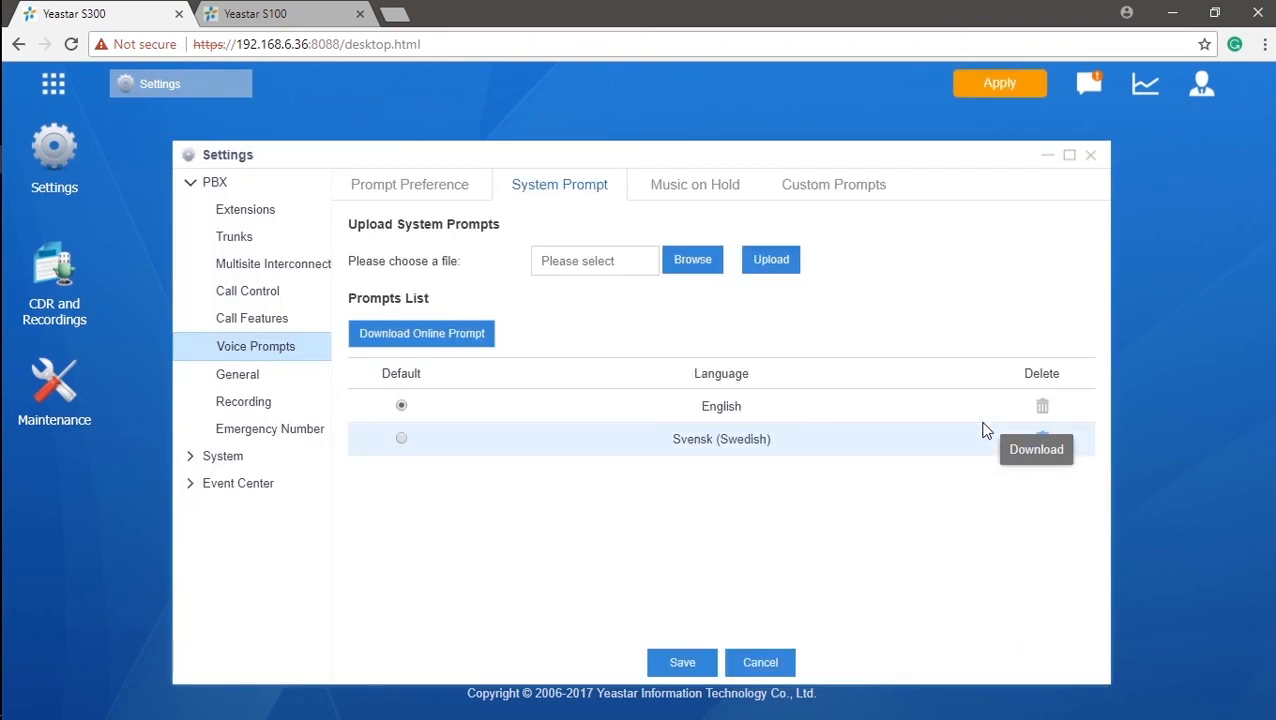
pyautogui.click(1008, 88)
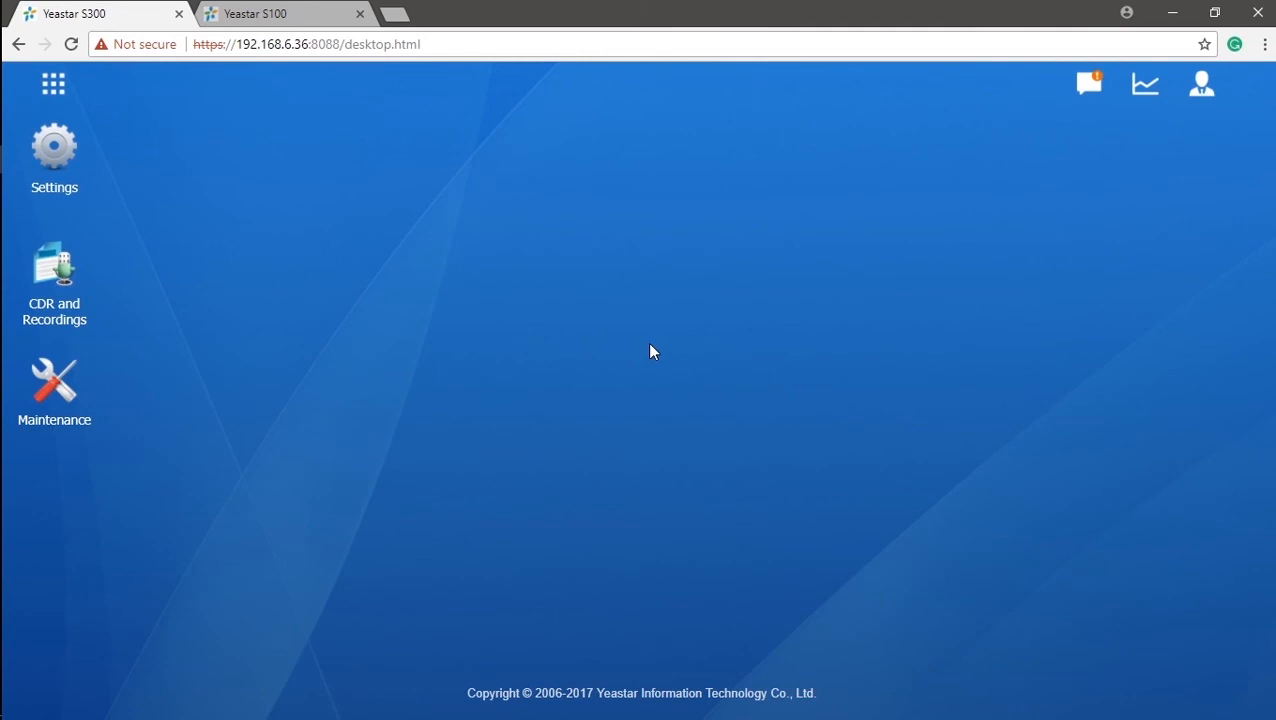